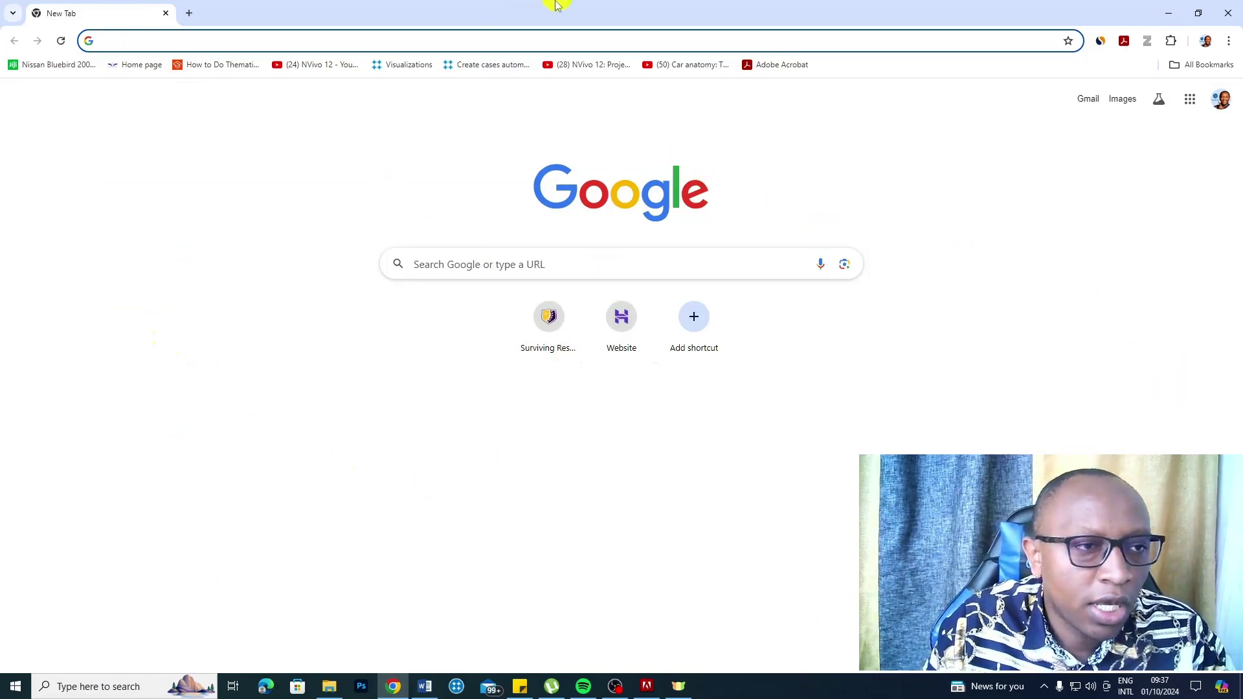
Open the figshare search results for "Interview transcripts"
type("fig")
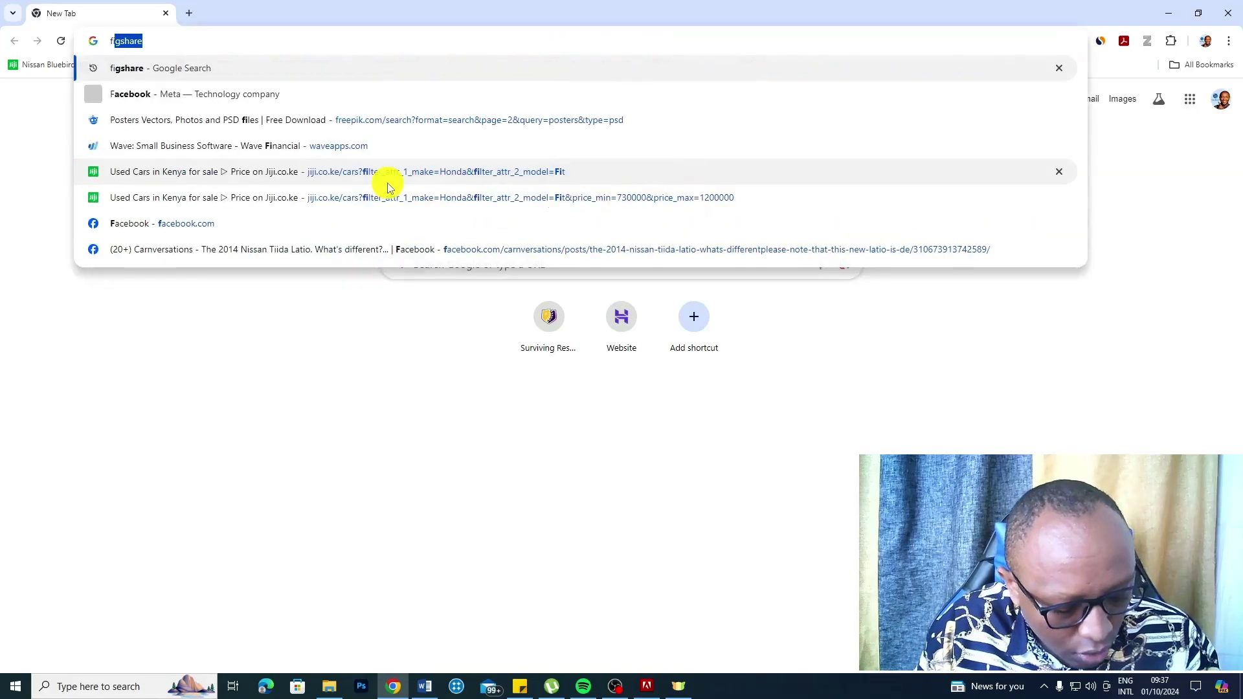
type("share")
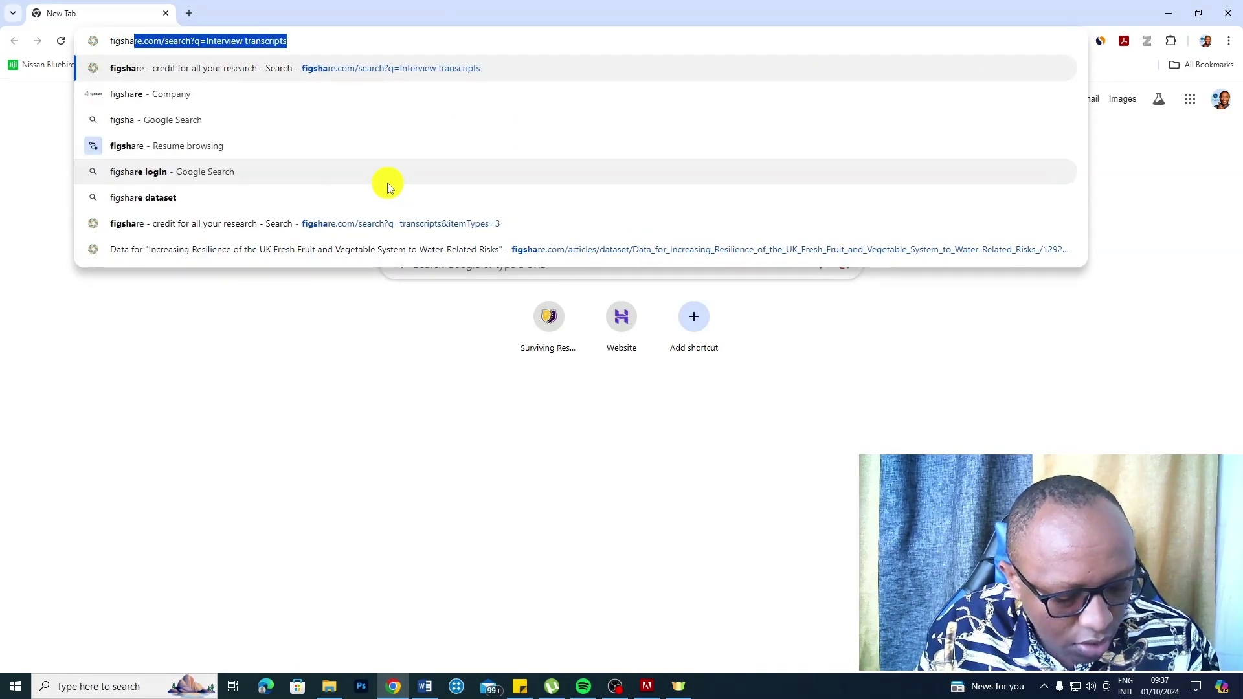
key("Return")
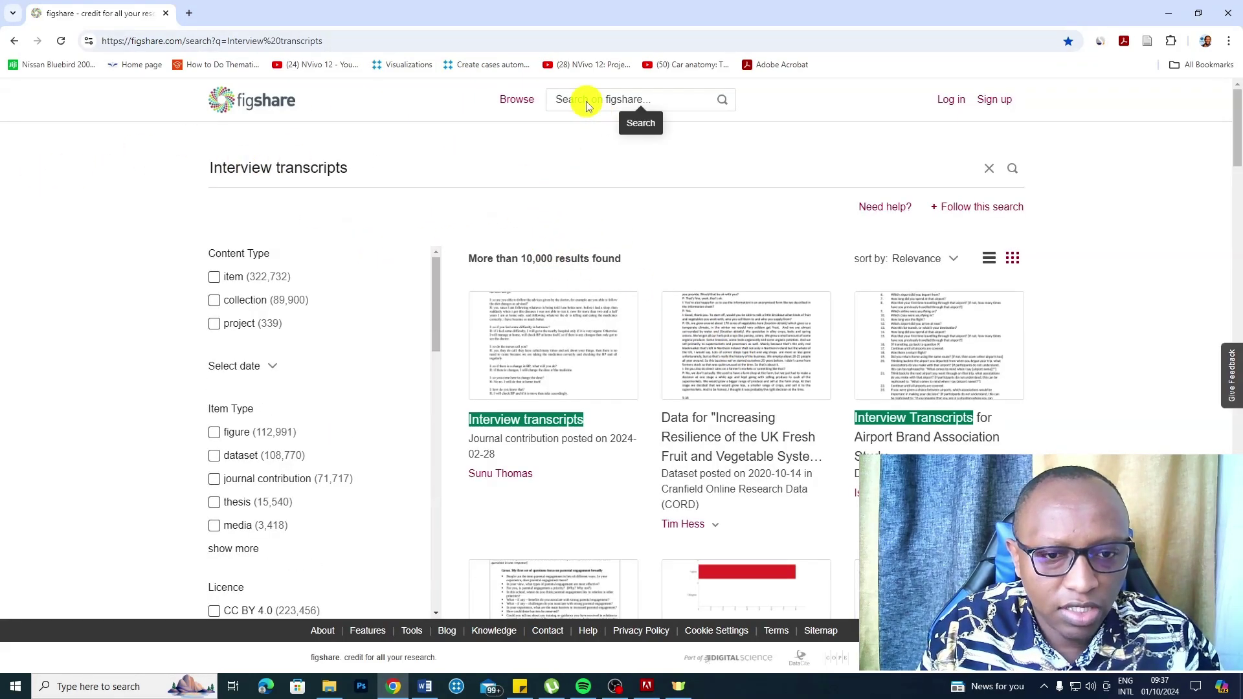
Open the "Interview guide and transcripts.docx" dataset from the results and look through its document preview
scroll(762, 361, "down", 4)
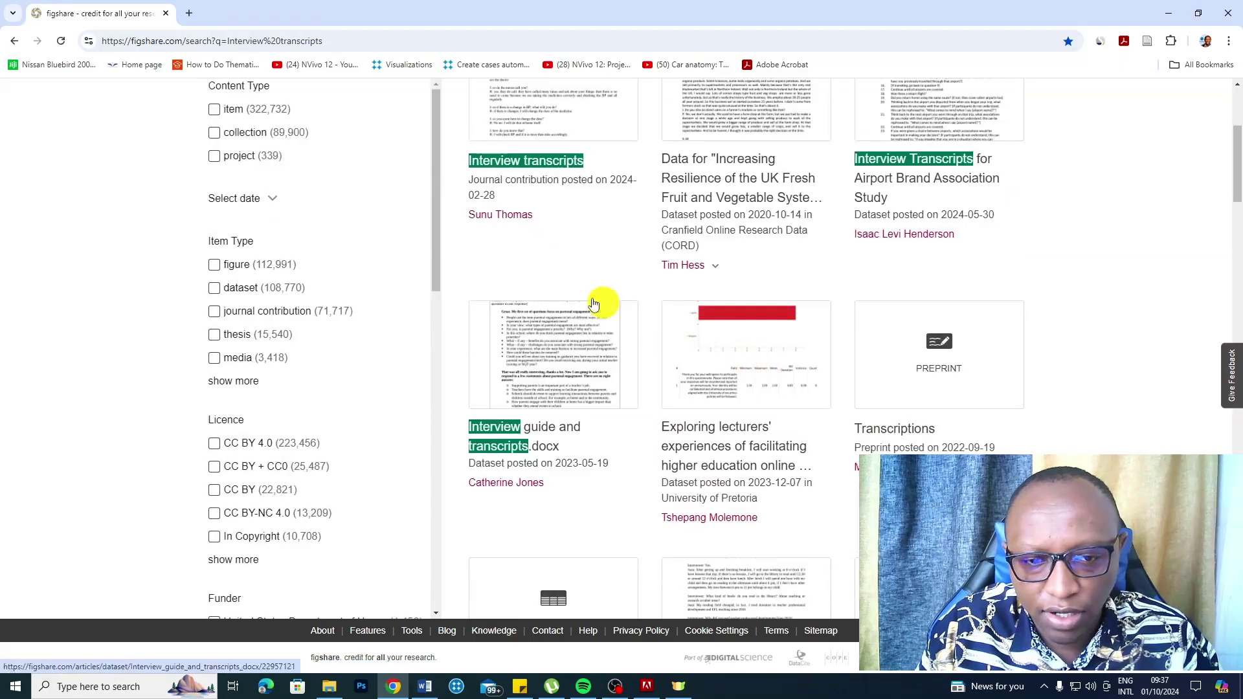
left_click(555, 378)
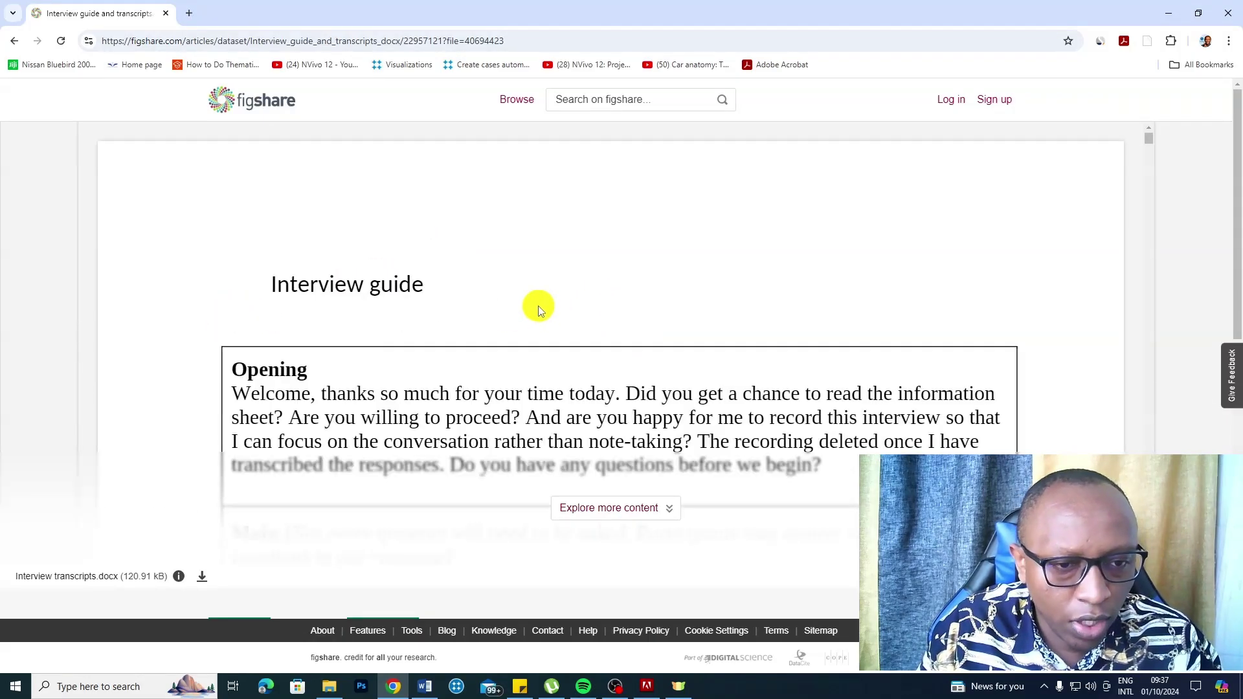
scroll(538, 305, "down", 8)
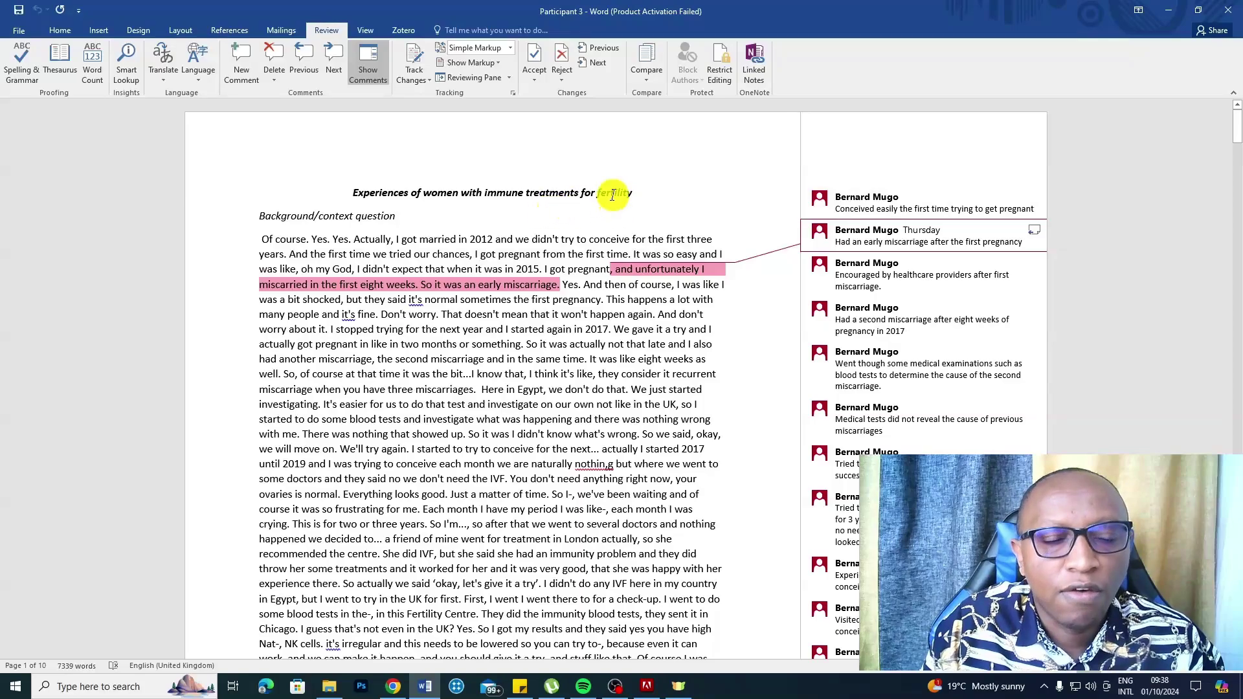
In Word, examine the existing code comments in the Participant 3 transcript and the passages each one marks
scroll(965, 250, "down", 3)
left_click(974, 237)
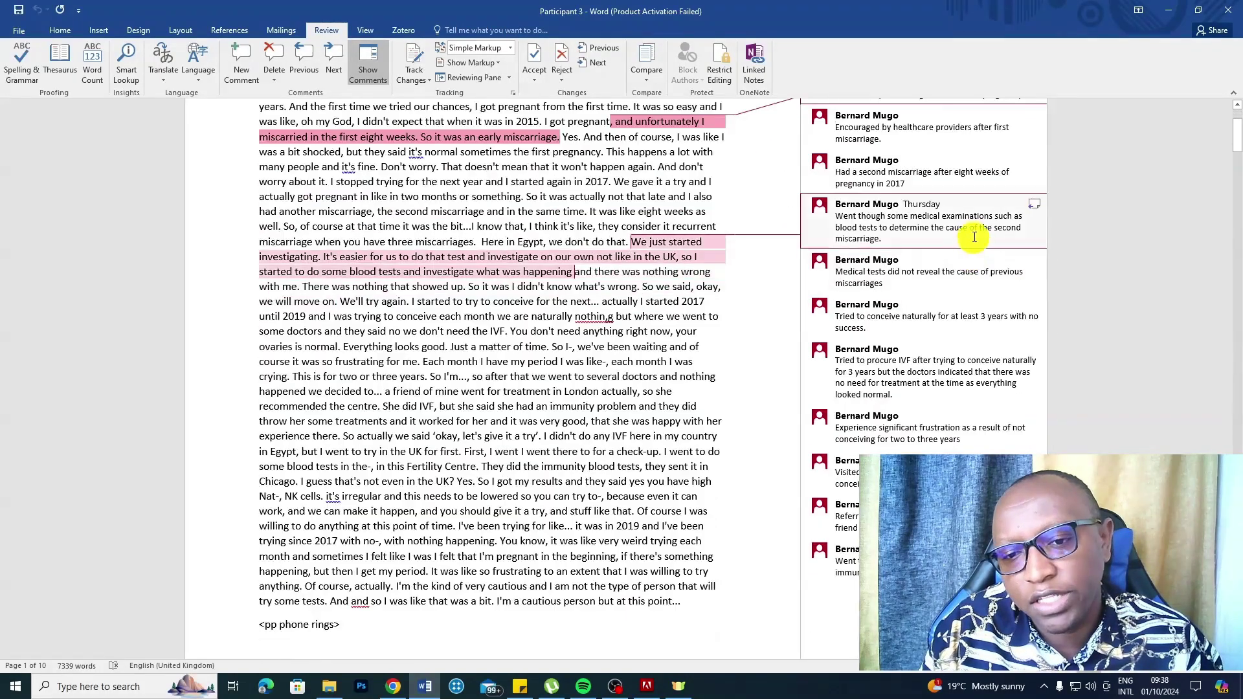
scroll(971, 235, "up", 3)
left_click(866, 213)
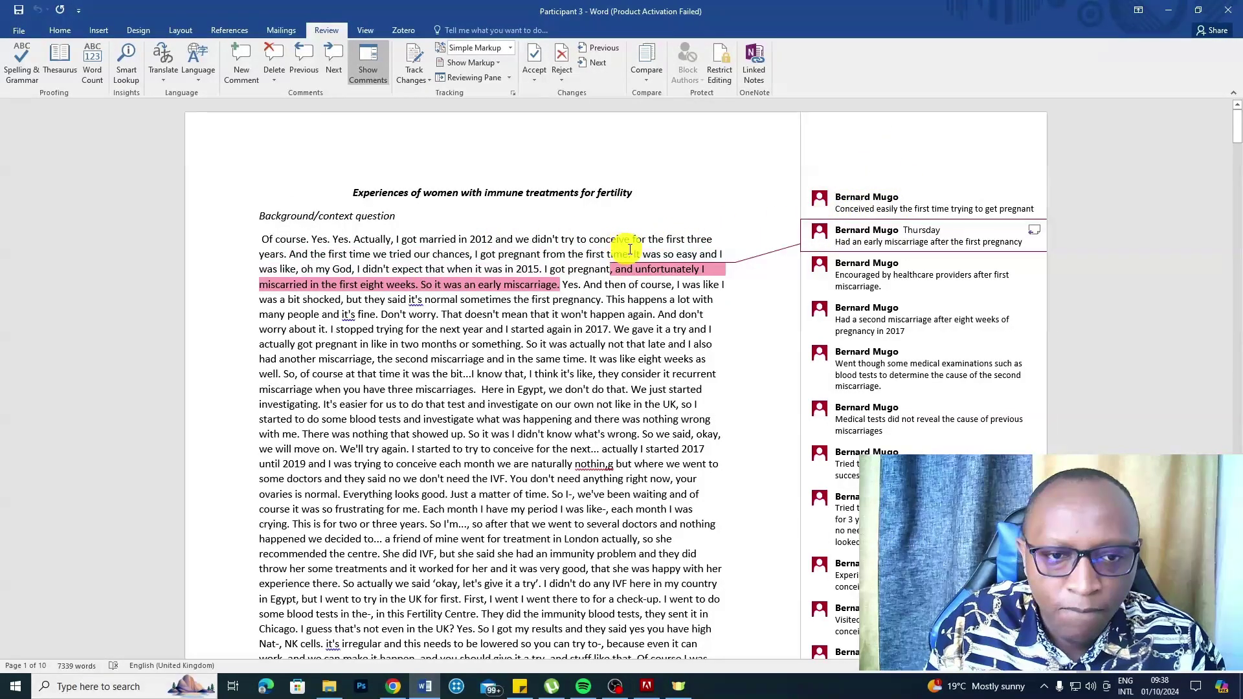
left_click(865, 327)
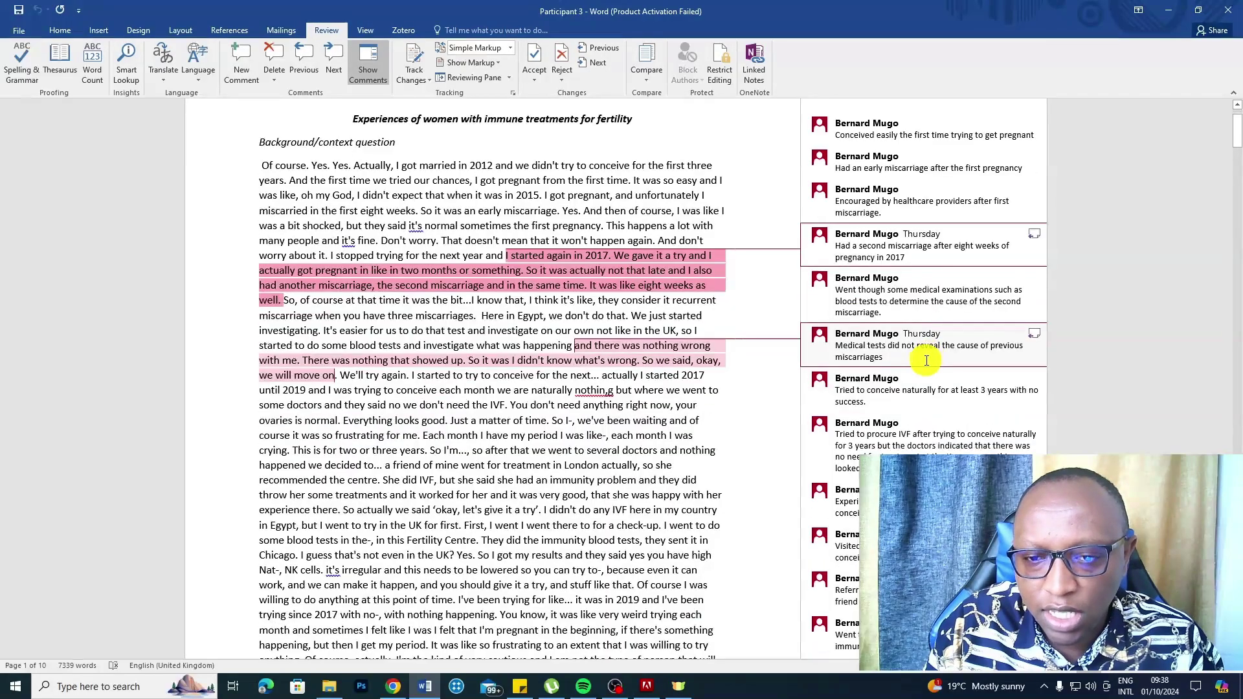
left_click(930, 213)
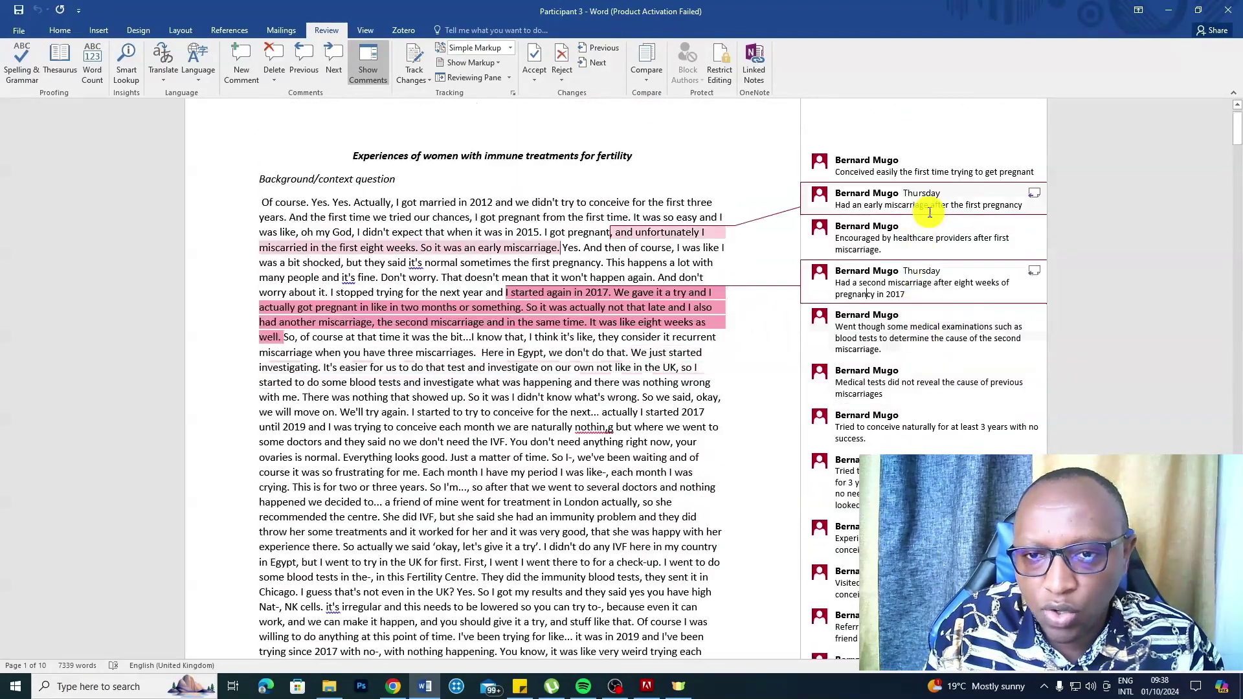
scroll(929, 212, "up", 1)
left_click(926, 213)
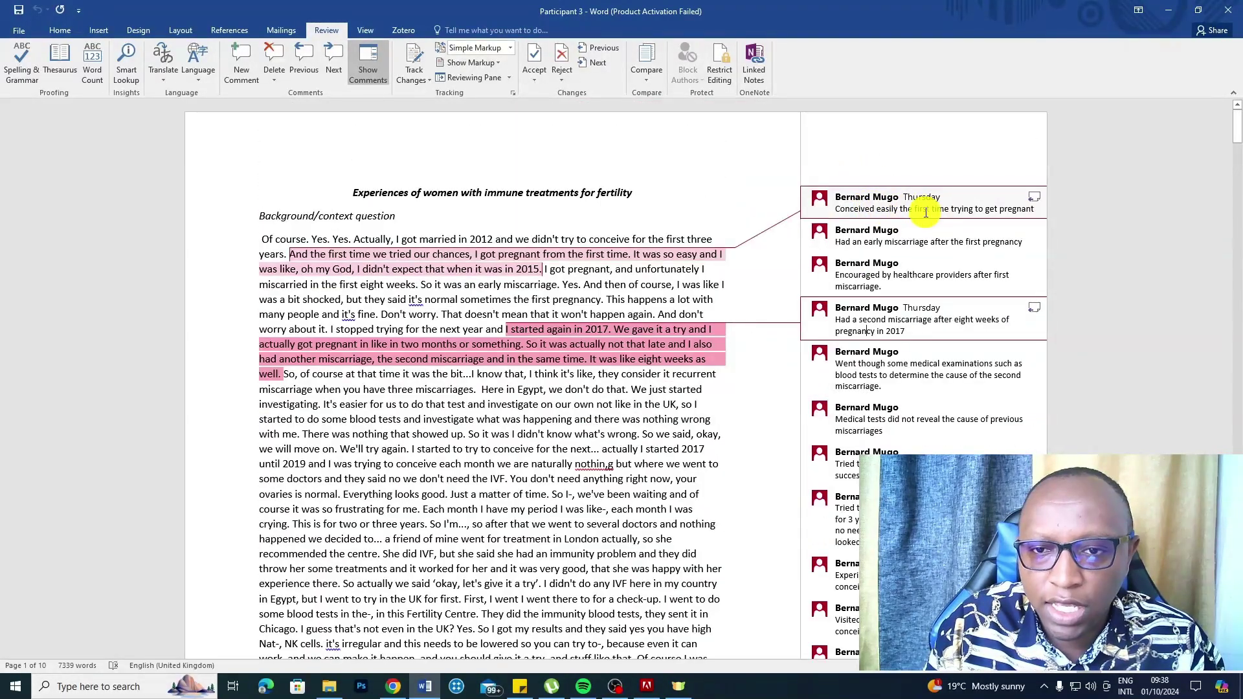
left_click(836, 246)
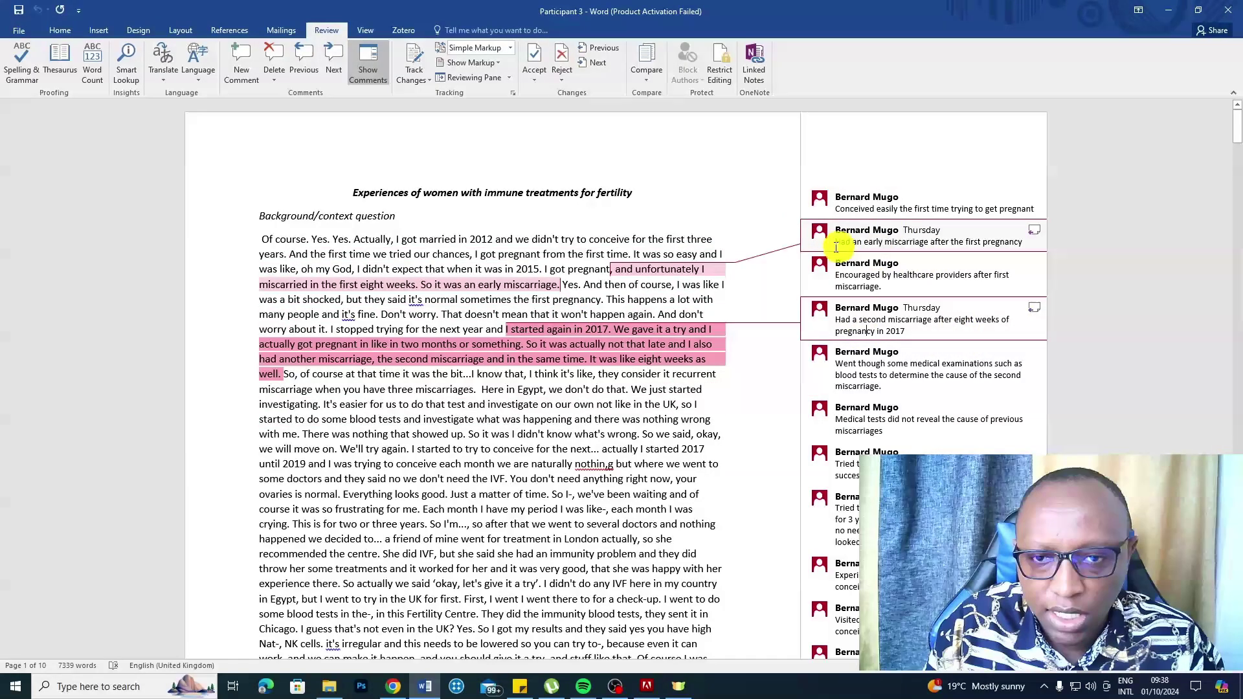
left_click(926, 275)
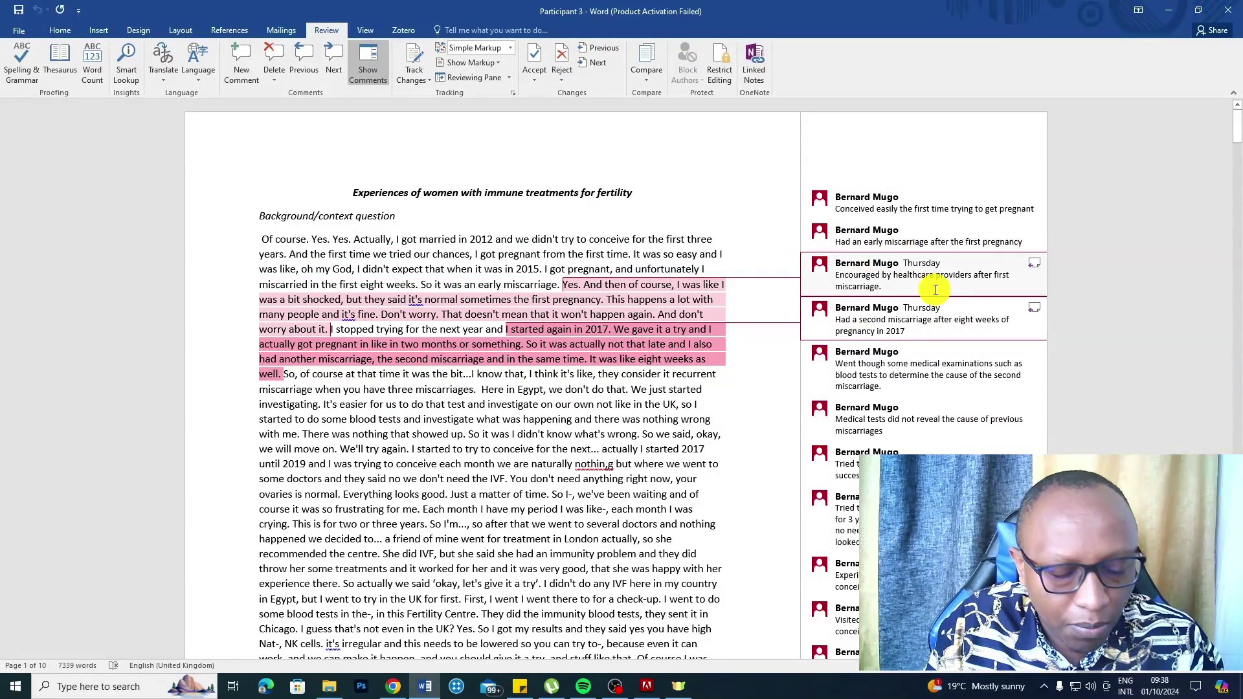
Delete all comments in the Participant 3 transcript
scroll(777, 271, "down", 5)
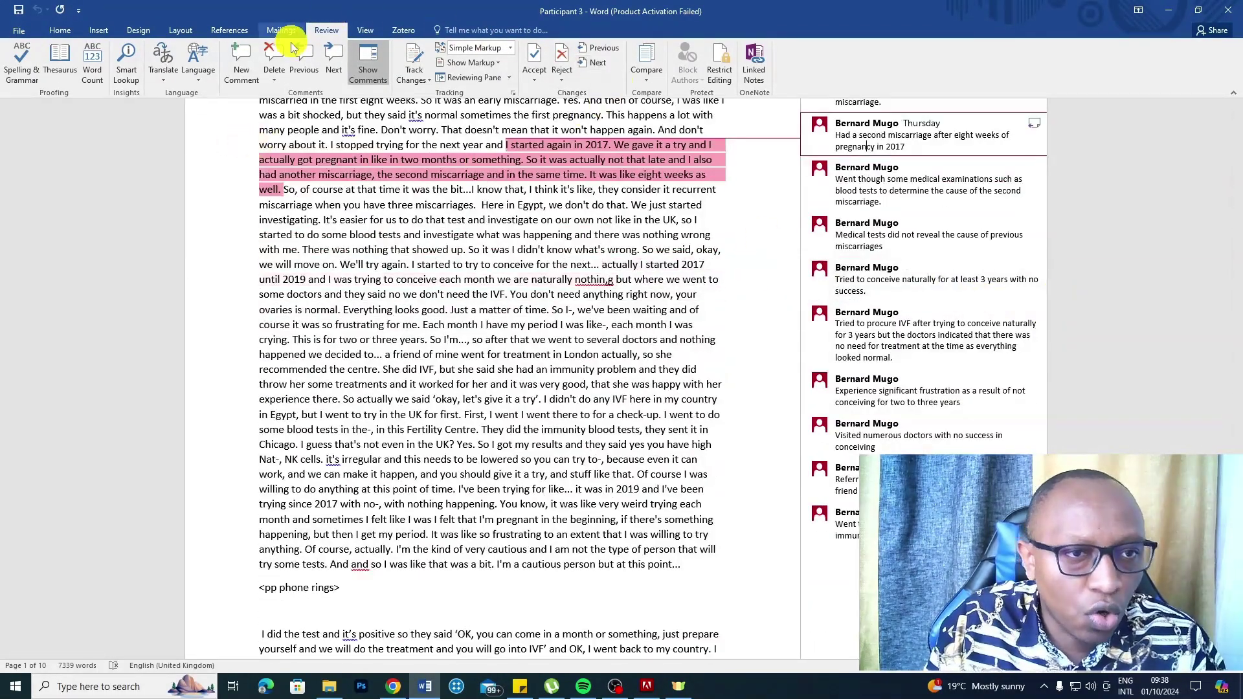
left_click(273, 81)
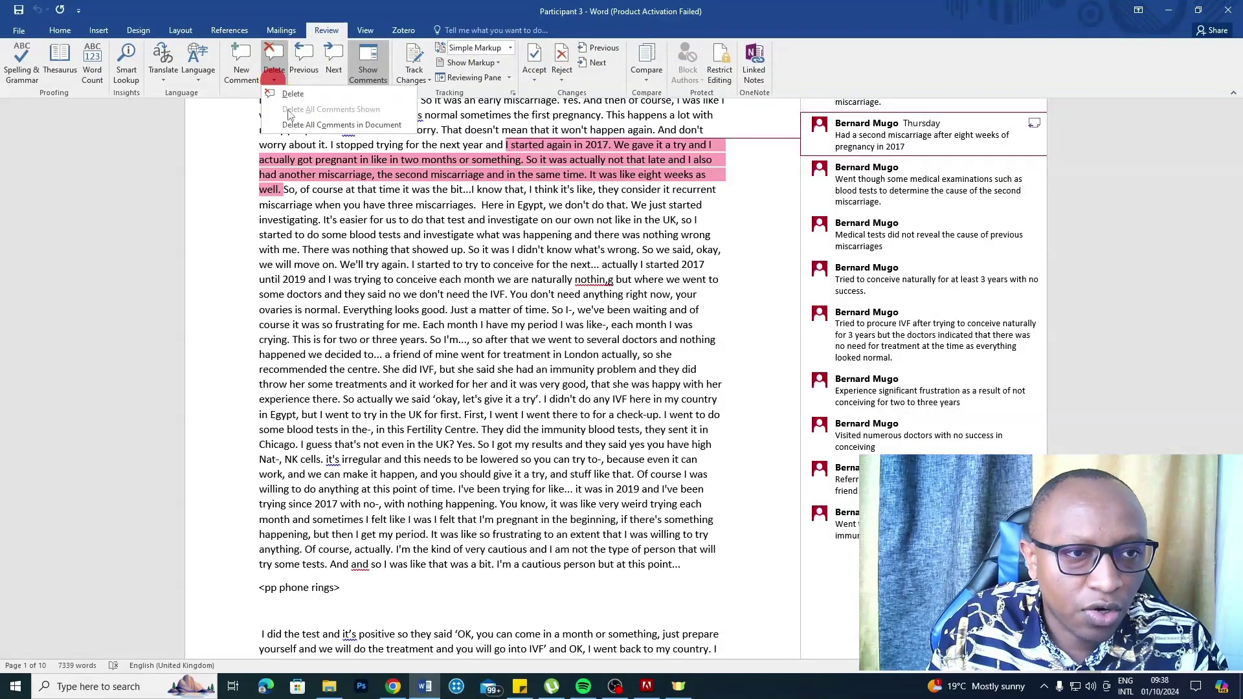
left_click(305, 127)
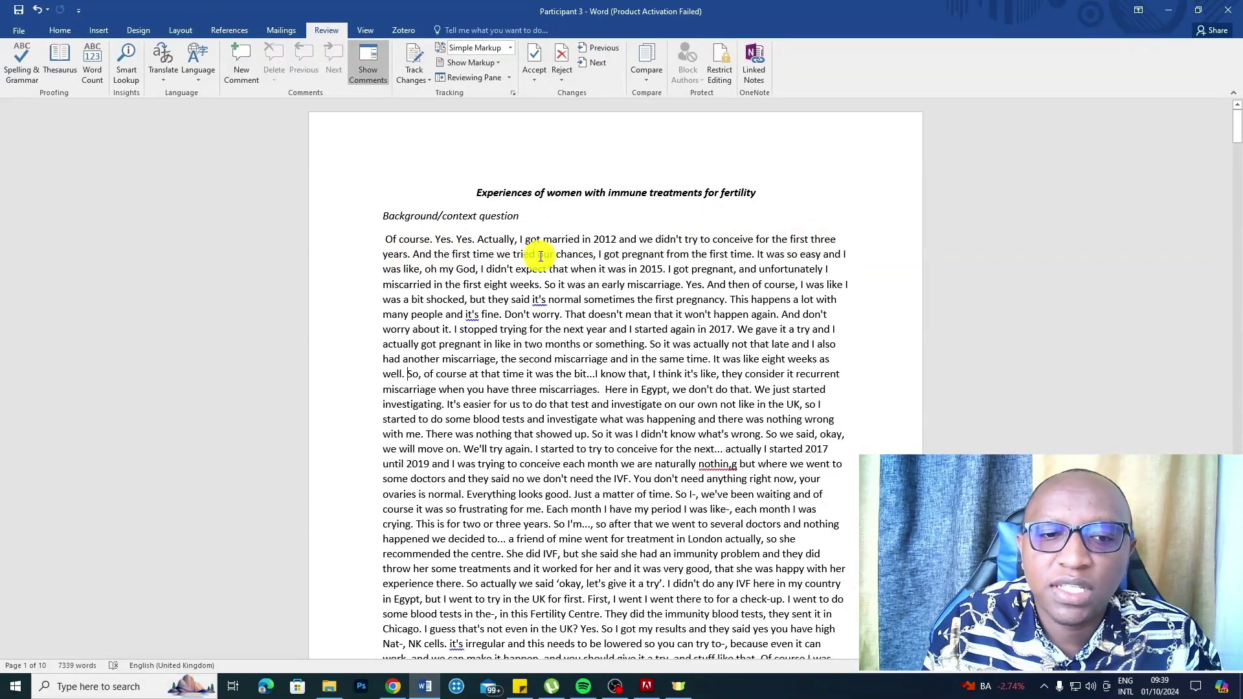
Add the comment "Conceived easily the first time" to the passage from "And the first time we tried our chances" to "2015."
left_click(781, 254, "ctrl")
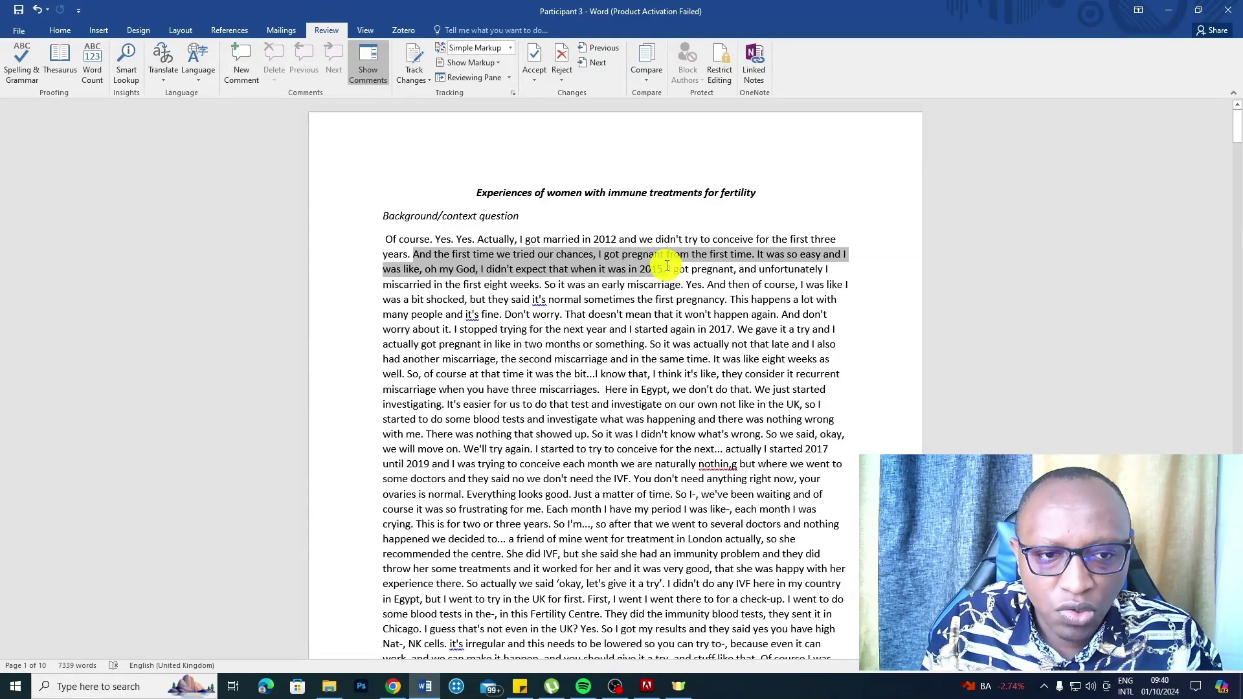
right_click(578, 267)
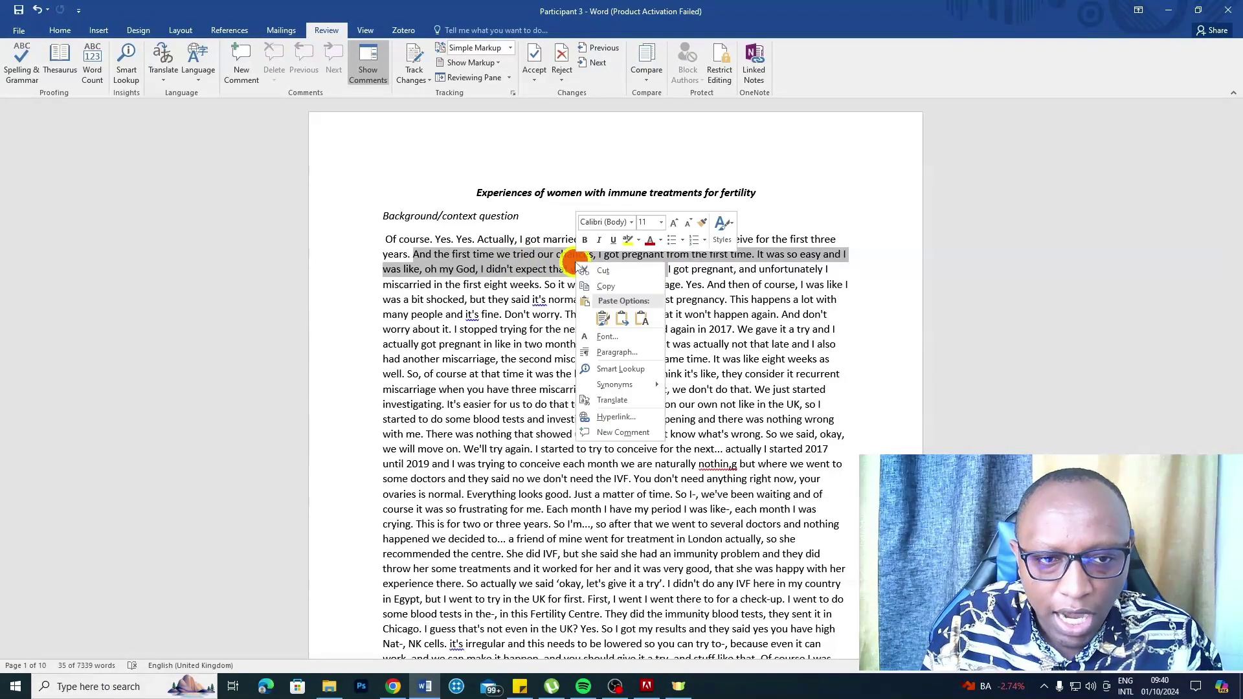
left_click(623, 432)
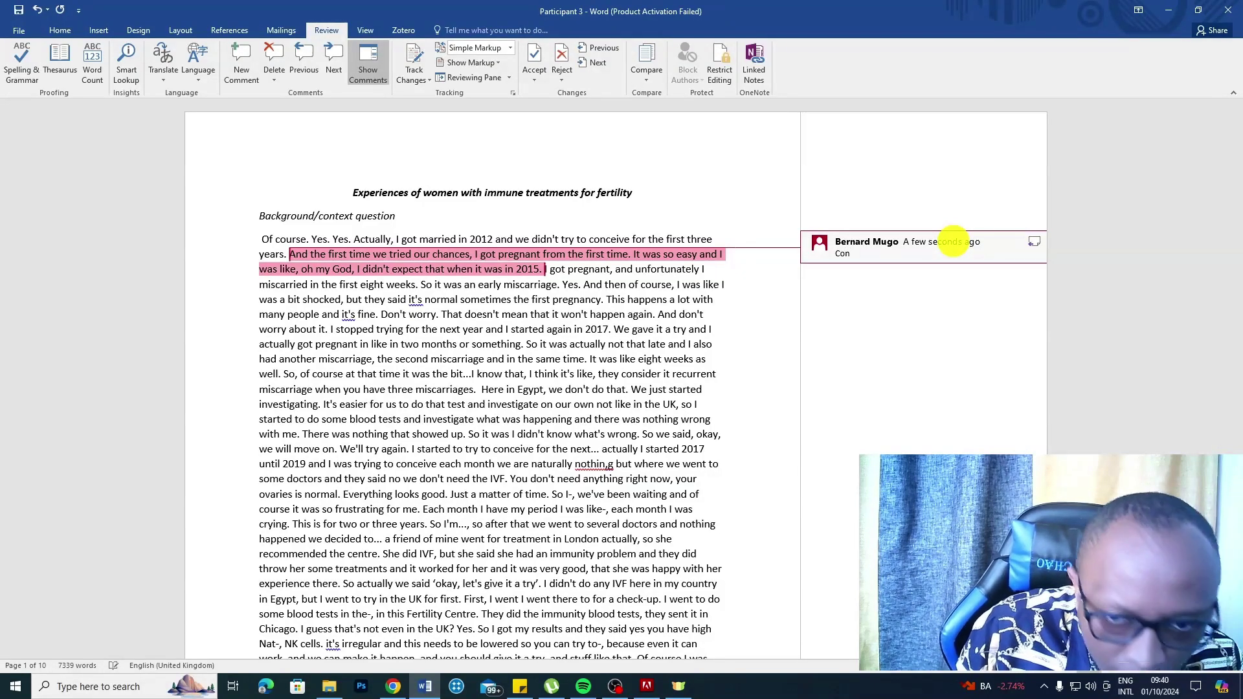
type("ived easily the first time")
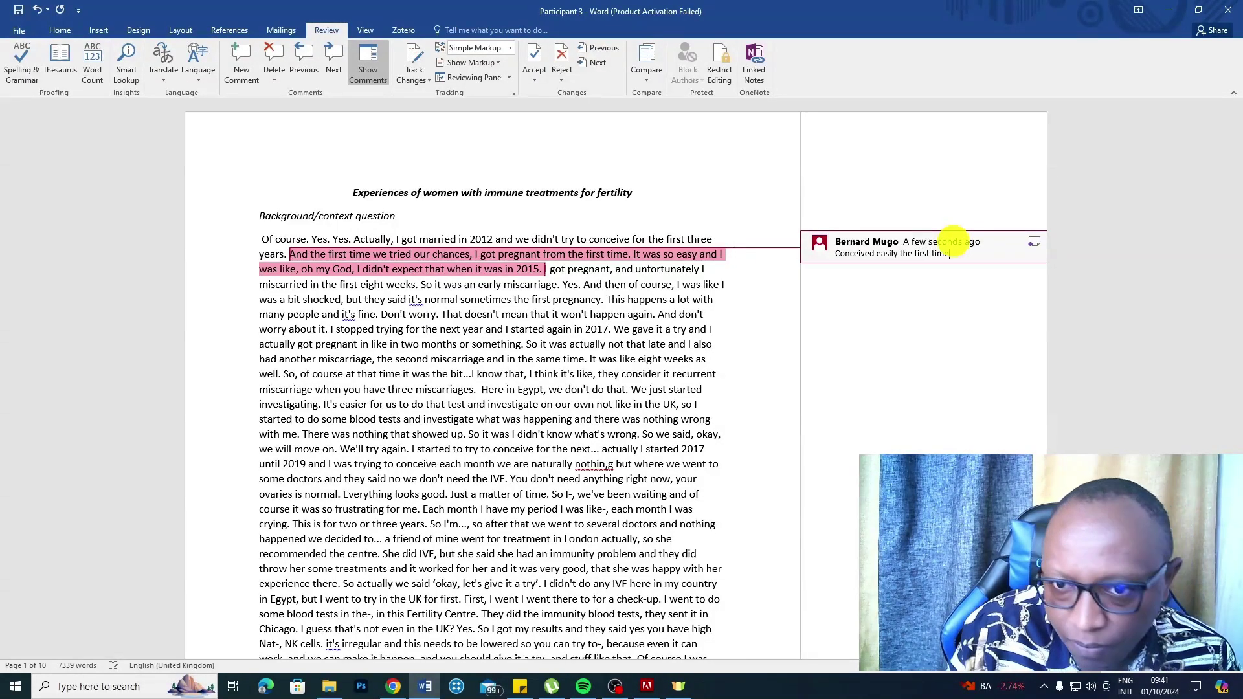
left_click(583, 329)
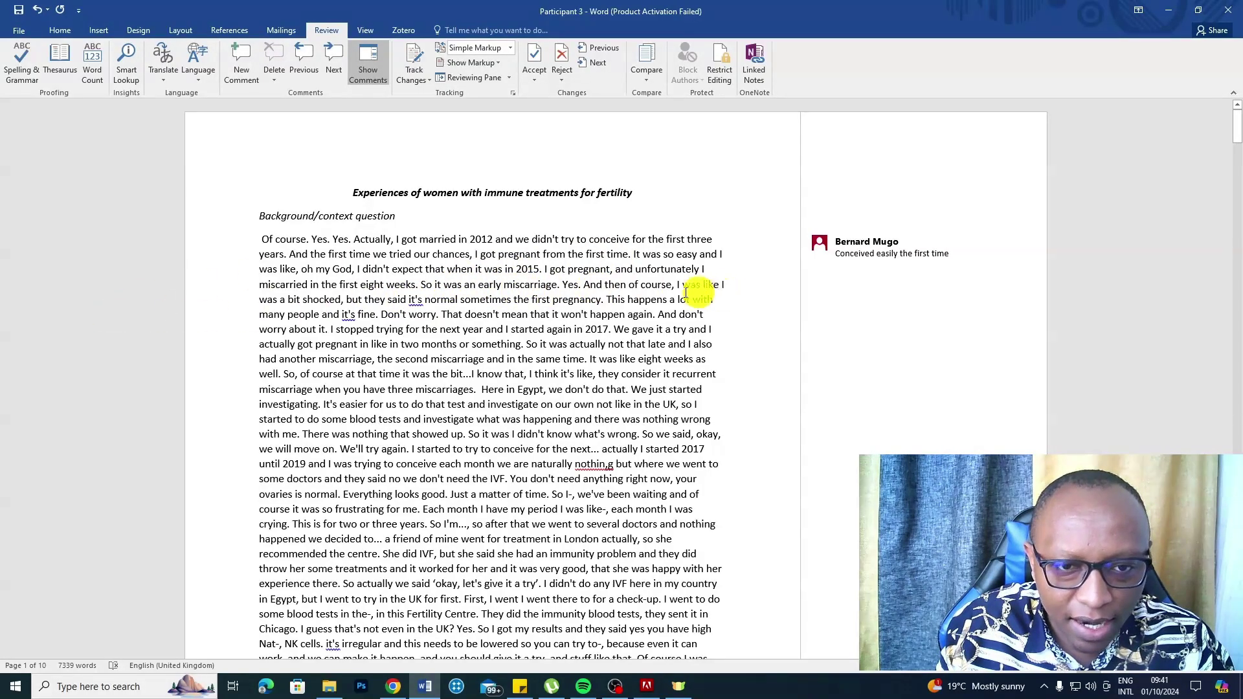
Add the comment "Had an early miscarriage" to the passage from "I got pregnant, and unfortunately" to "early miscarriage."
left_click_drag(537, 269, 544, 283)
right_click(544, 283)
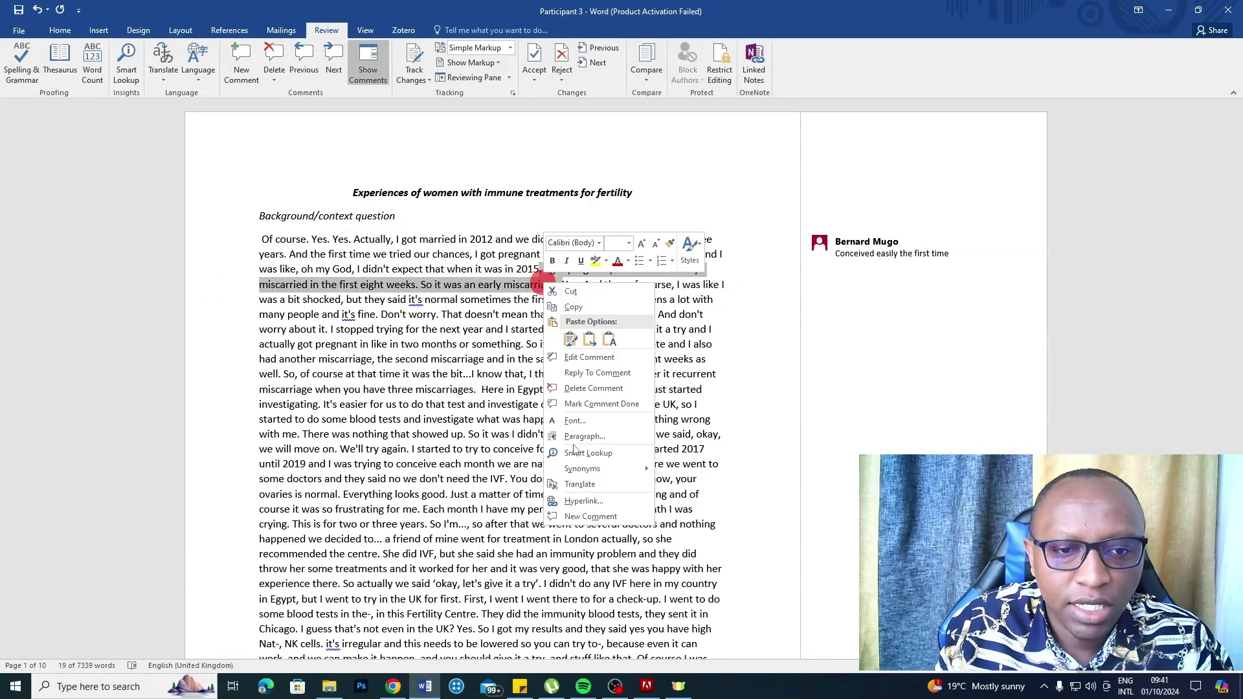
left_click(589, 517)
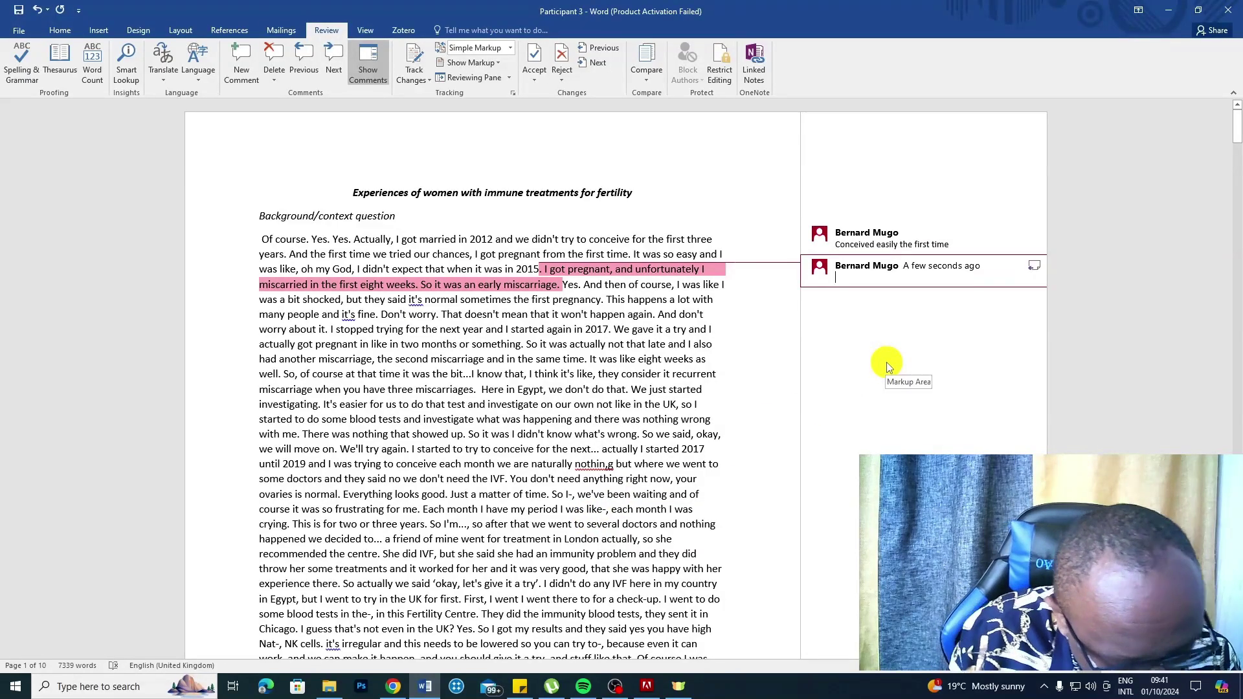
type("Hd")
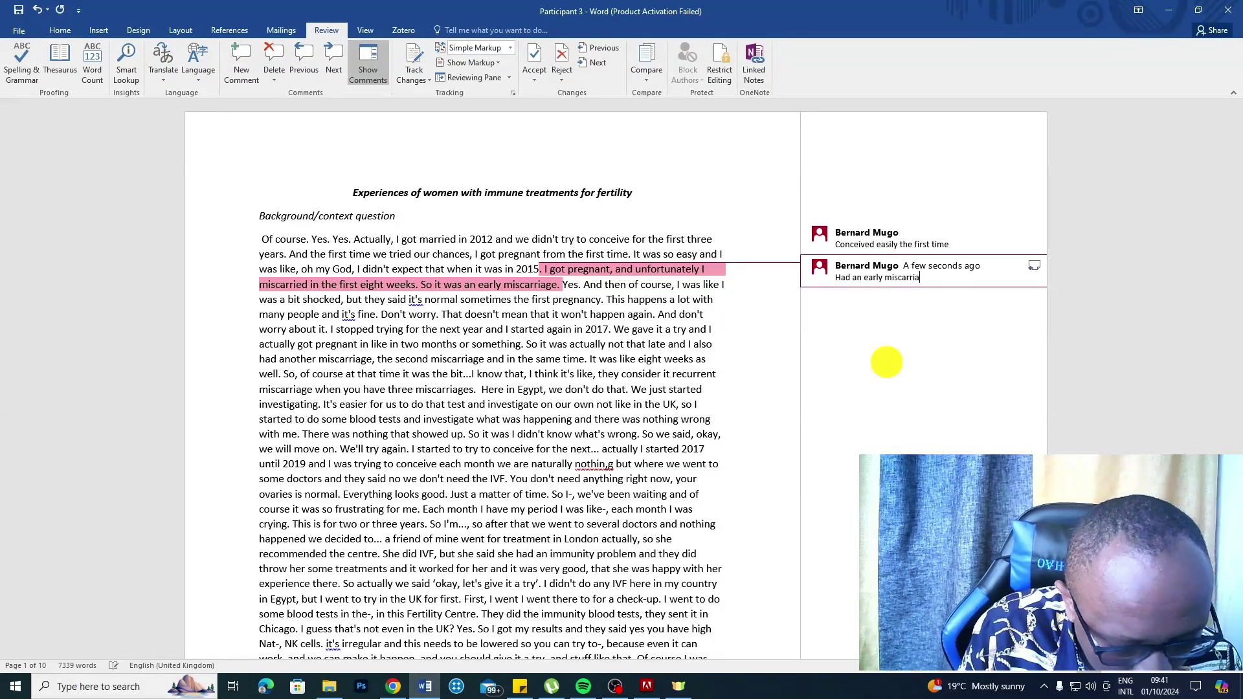
type("e")
left_click(636, 321)
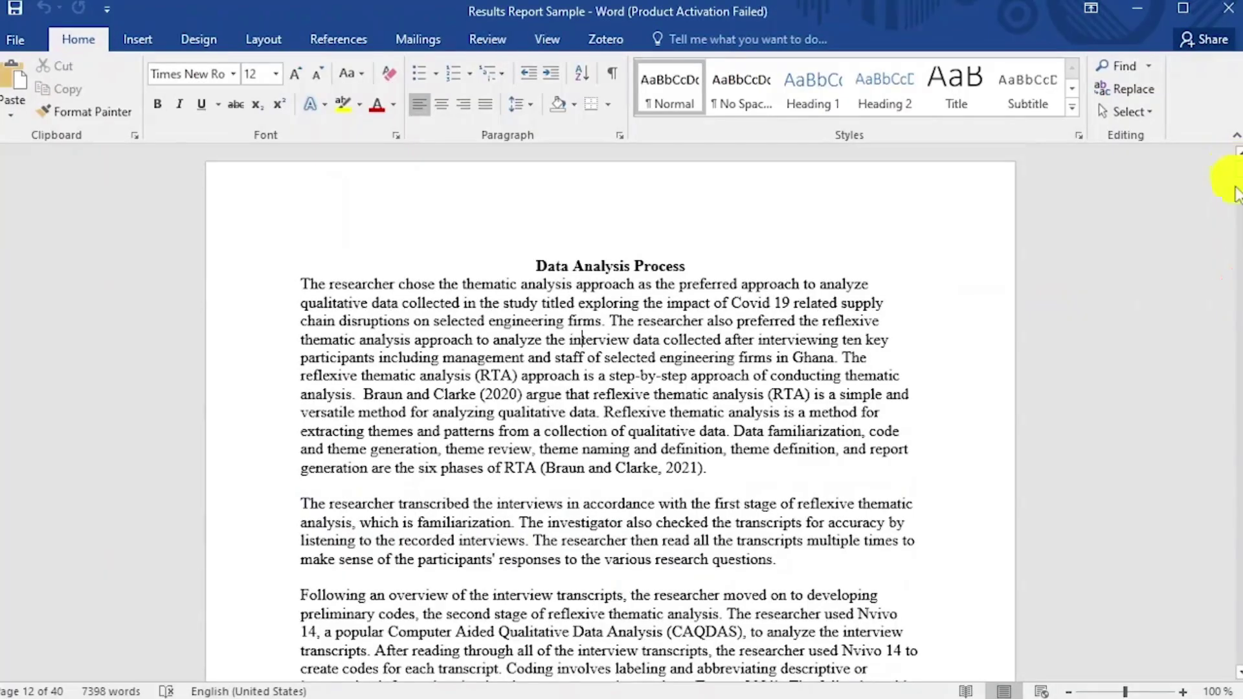
Look through the initial codes and preliminary themes tables in the Results Report Sample document
scroll(618, 276, "down", 15)
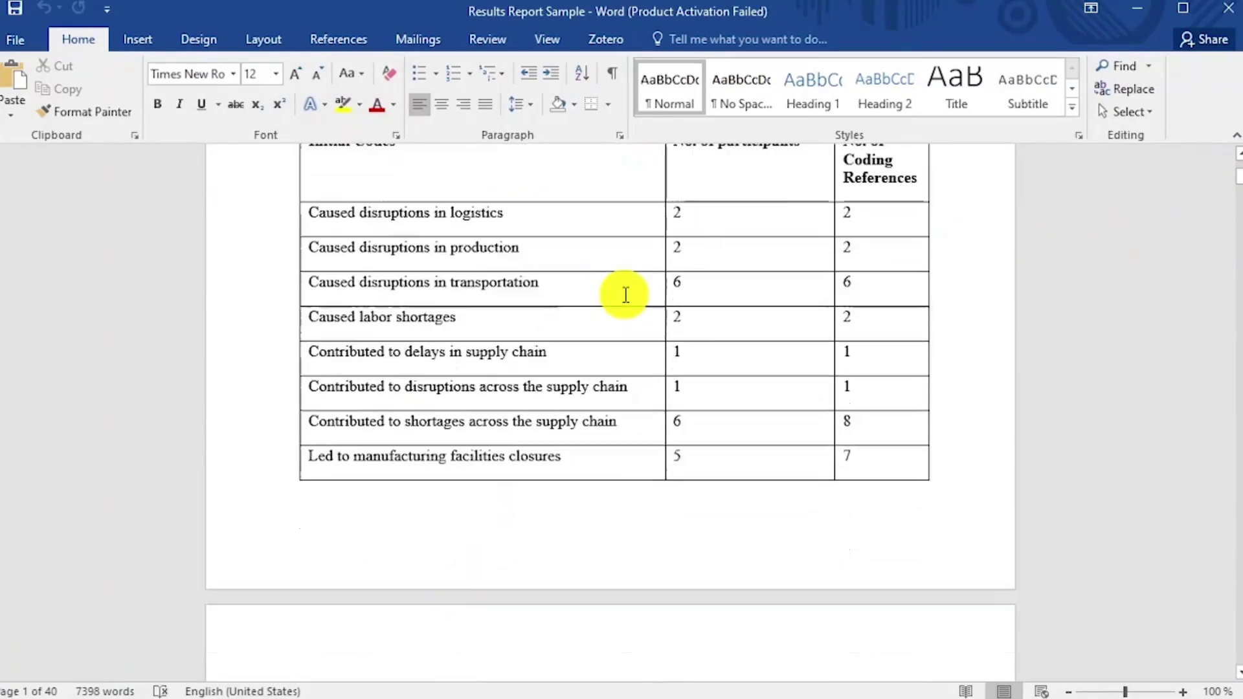
scroll(622, 298, "down", 20)
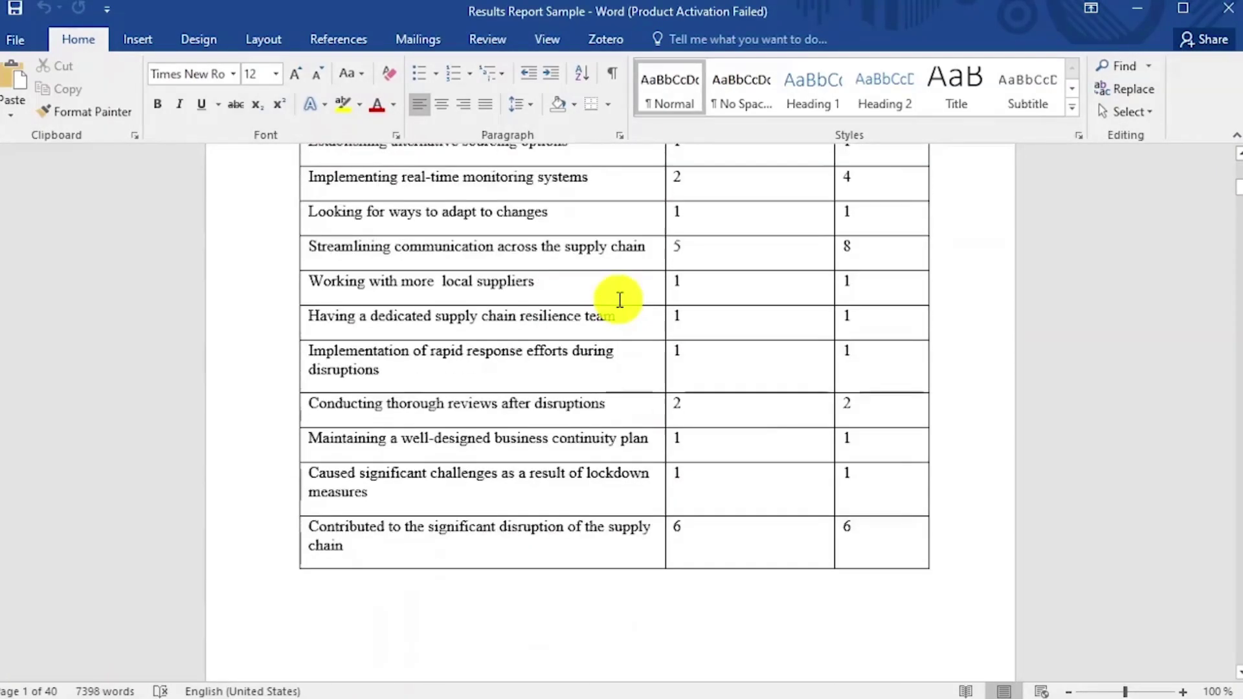
scroll(619, 300, "down", 20)
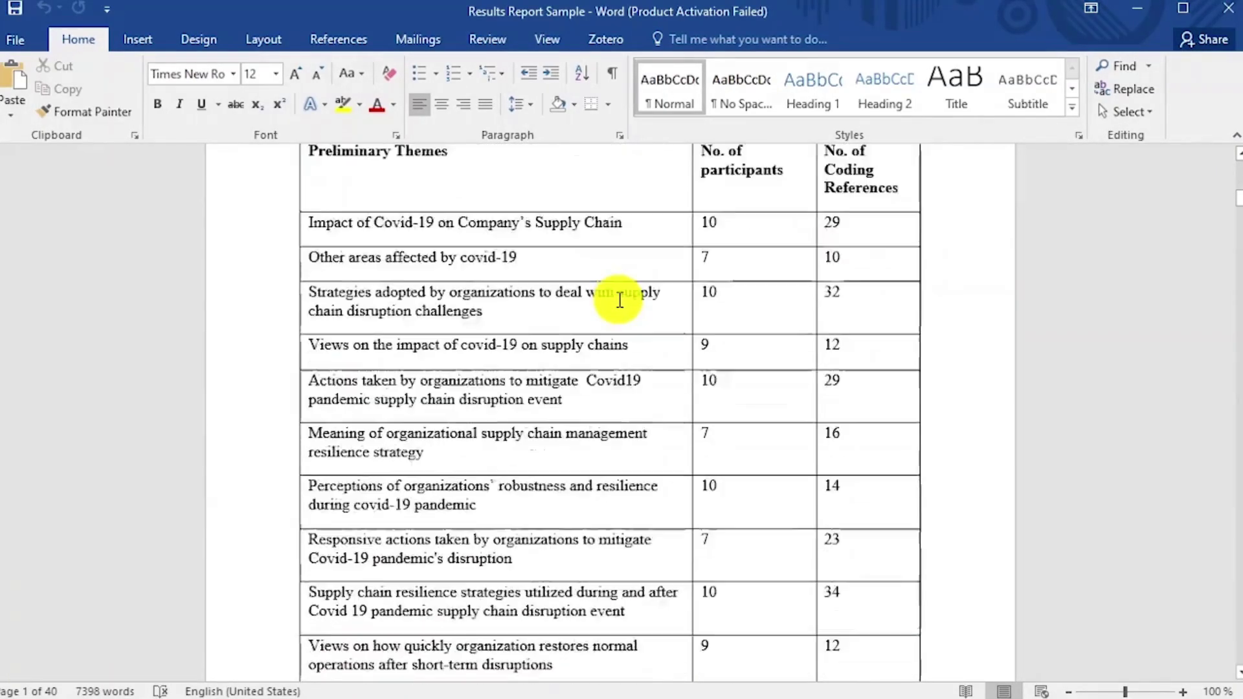
scroll(620, 299, "down", 20)
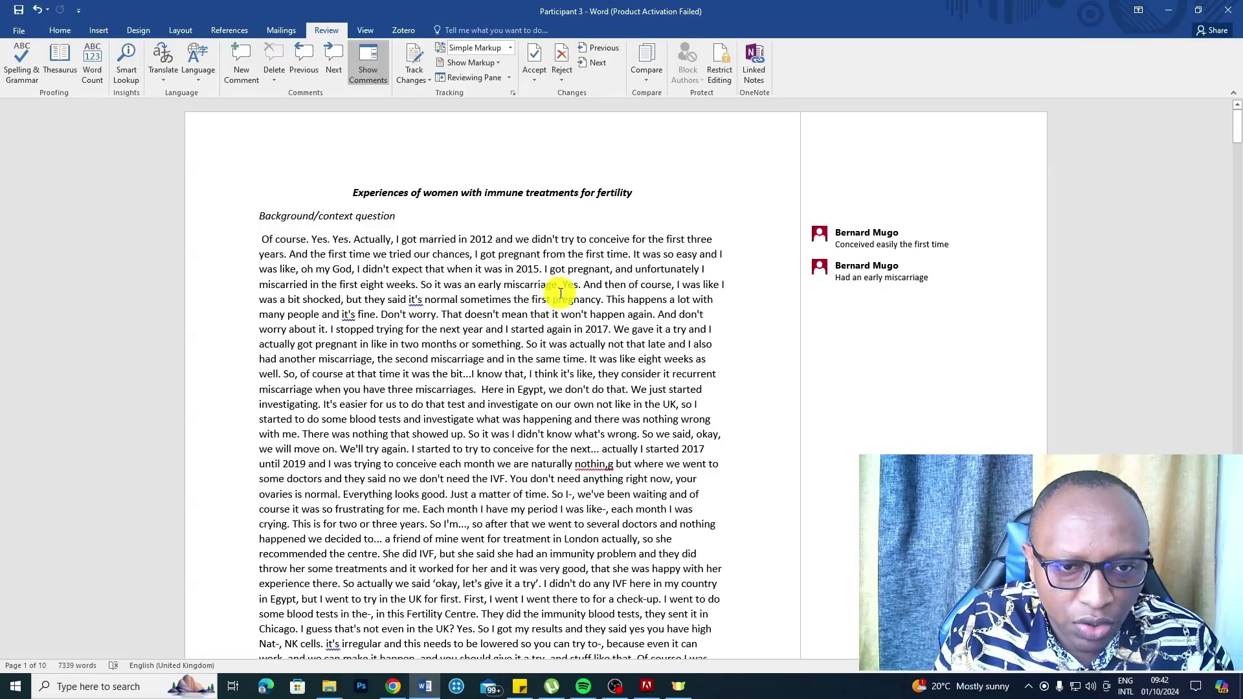
Comment "Received significant support from healthcare givers after the first miscarriage" on "Yes. And then of course" through "Don't worry.", correcting misspelled words
left_click_drag(580, 291, 622, 299)
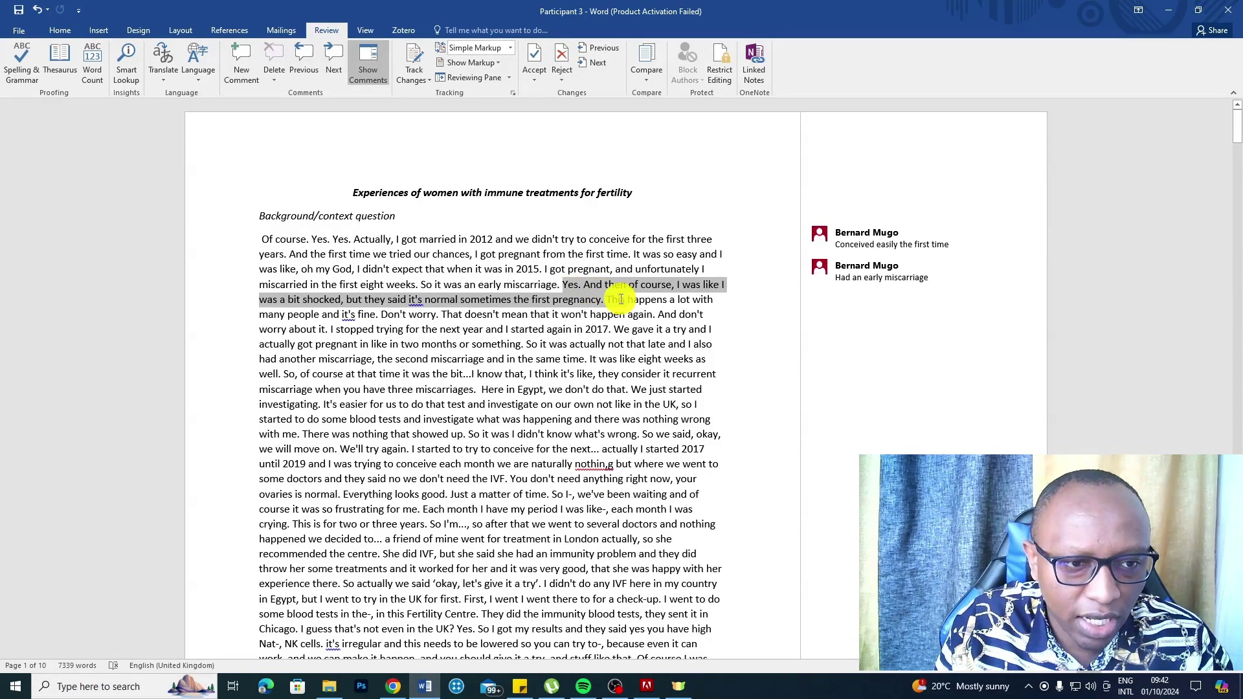
left_click_drag(575, 306, 442, 315)
right_click(635, 285)
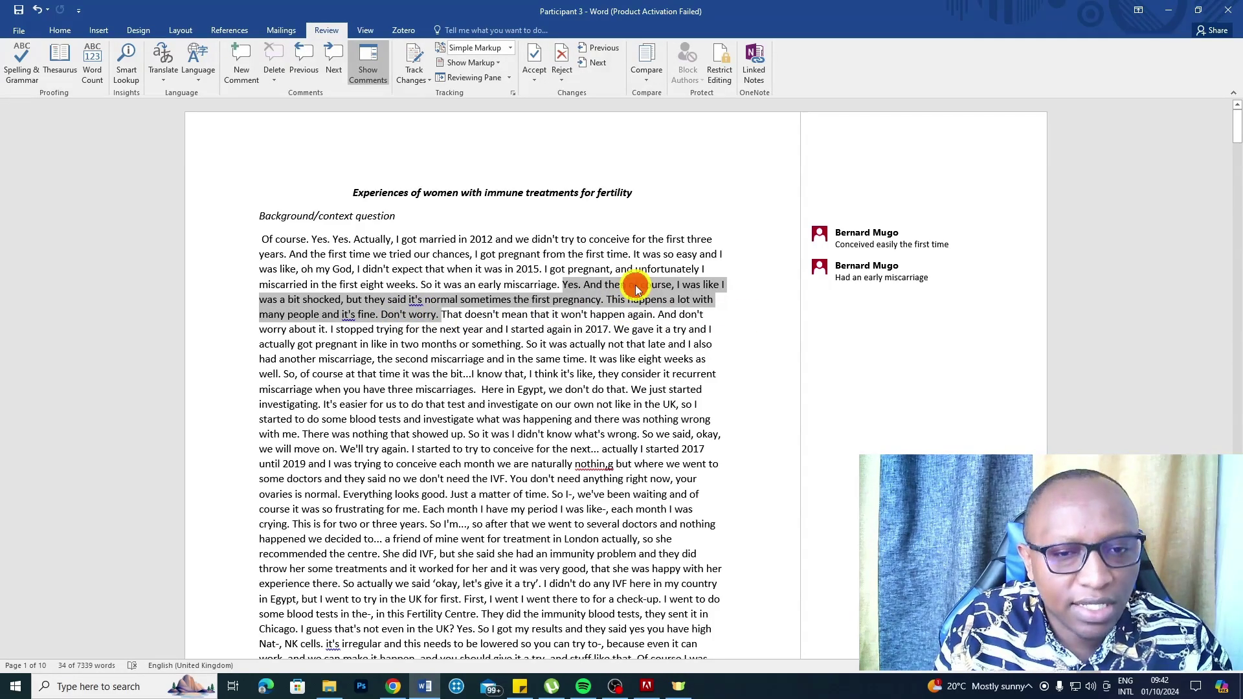
left_click(683, 455)
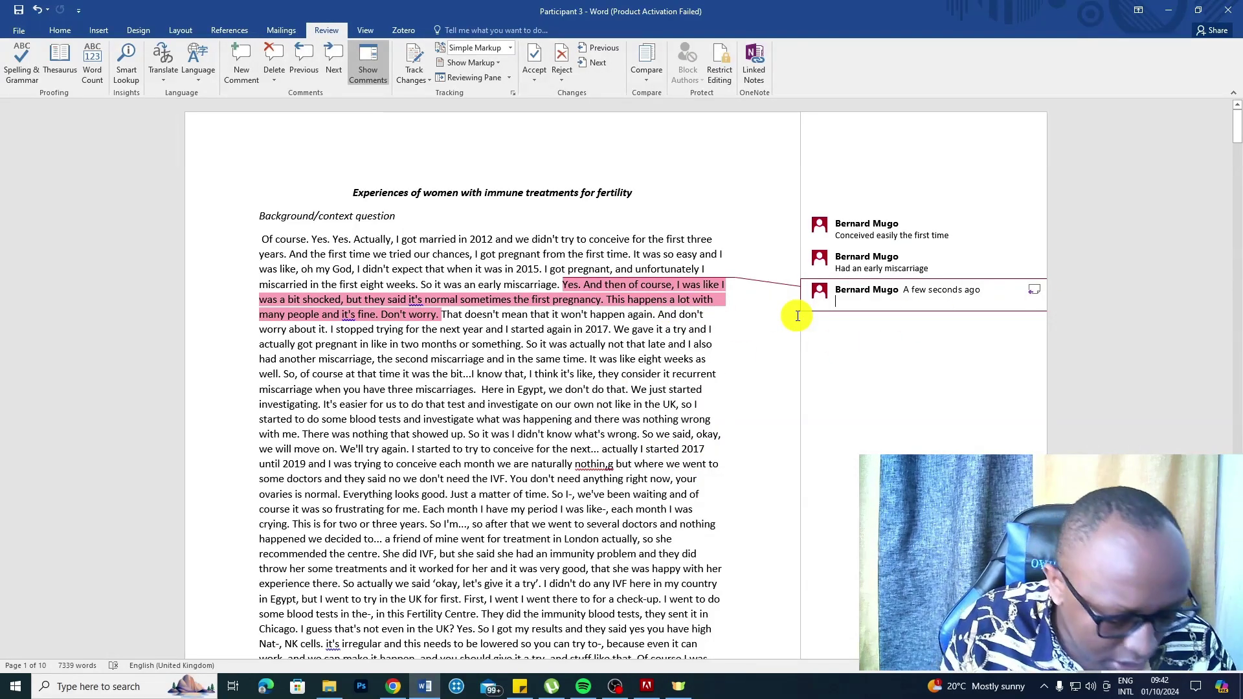
type("Received significant support from healthcare givers after the fisrt miscaariage")
right_click(875, 313)
left_click(907, 327)
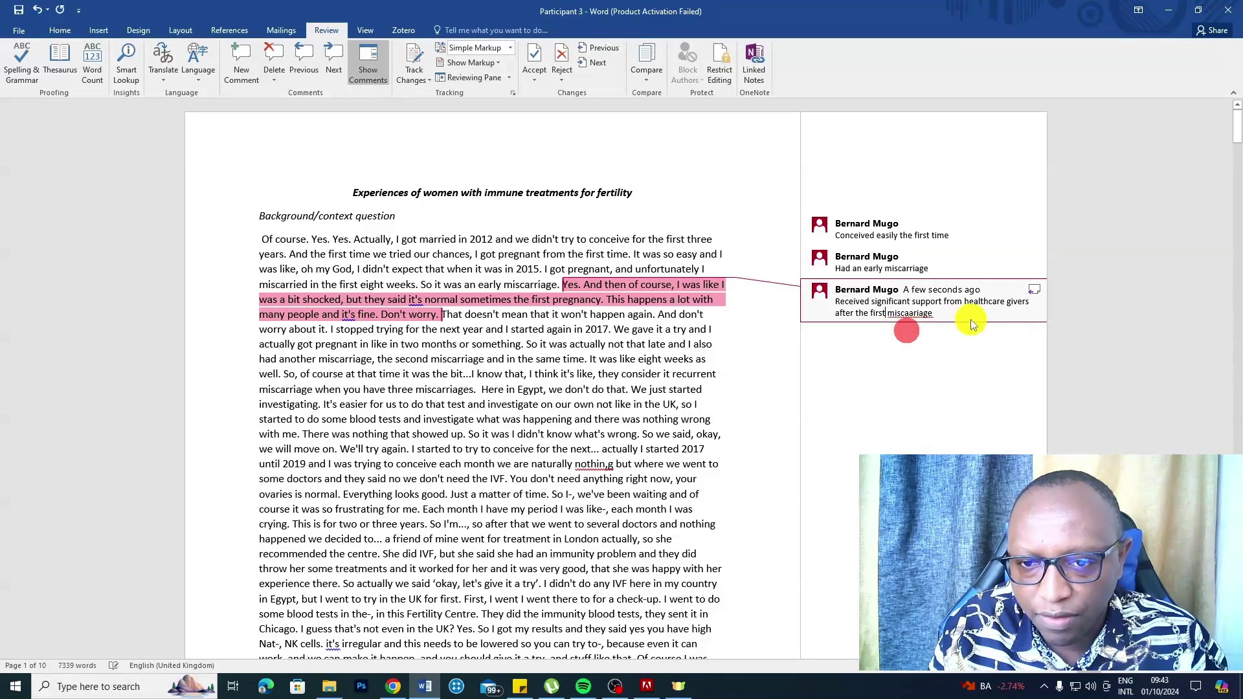
right_click(914, 314)
left_click(958, 323)
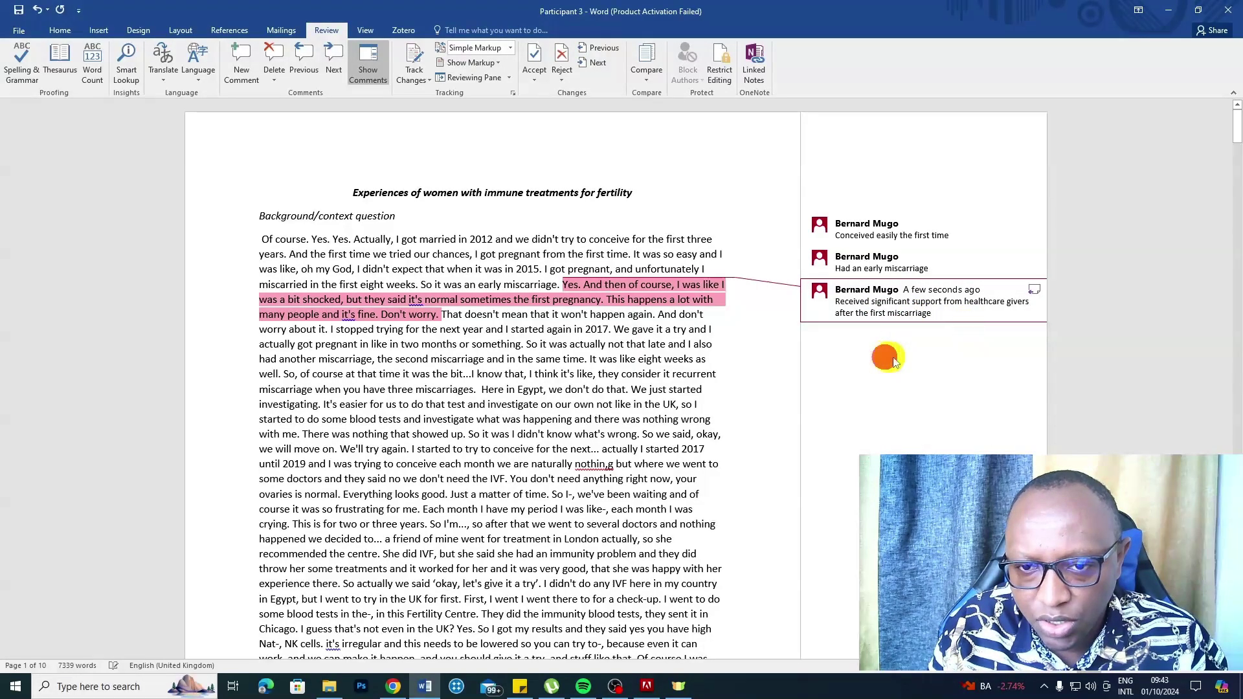
left_click(436, 366)
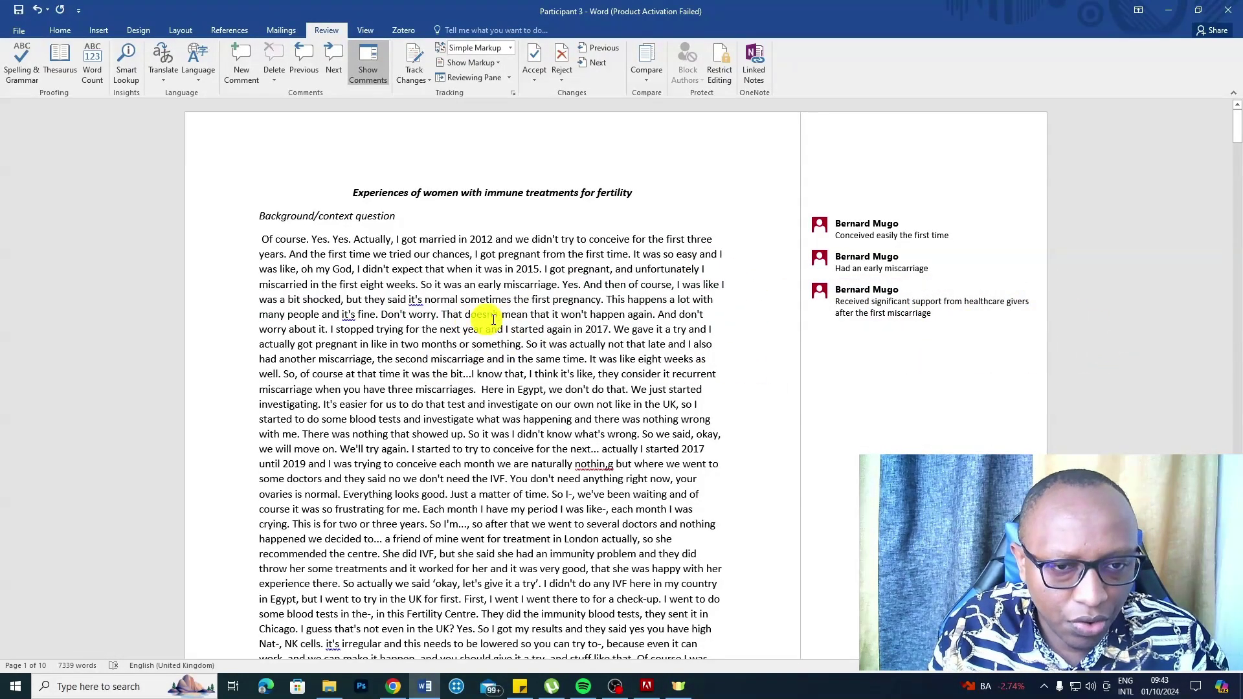
Add the comment "Conceived easily on the second attempt" to the passage from "We gave it a try" to "two months or something."
left_click(343, 343)
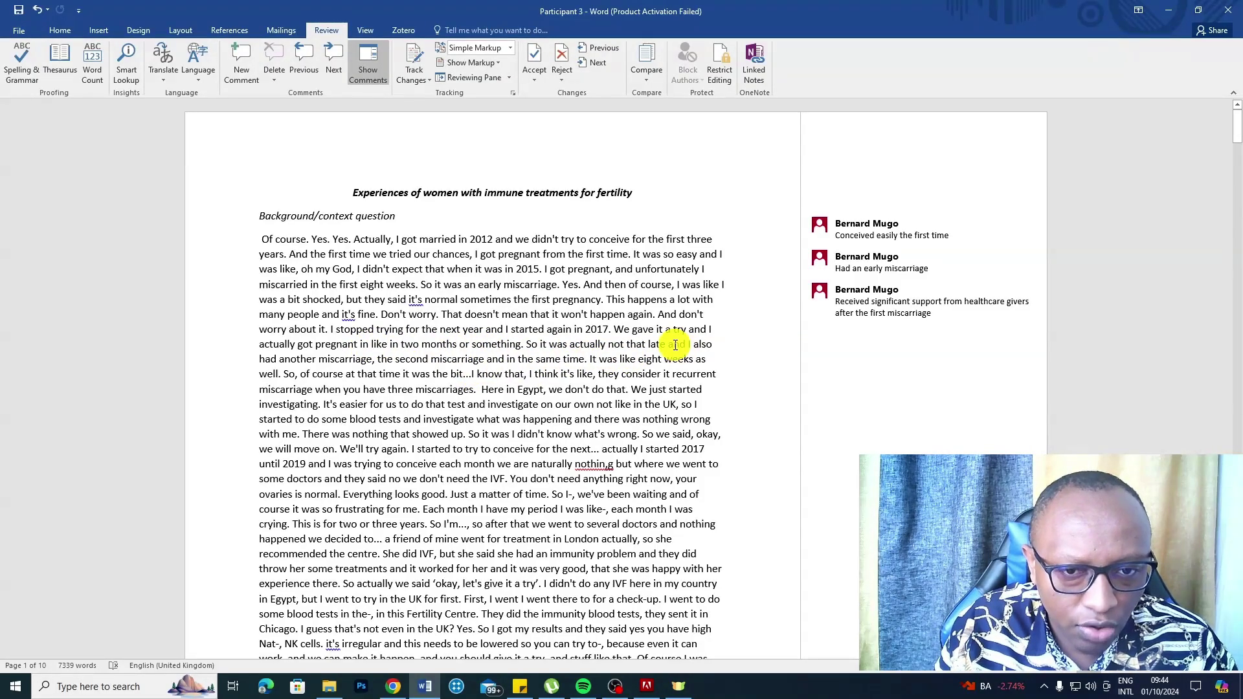
left_click(494, 344, "ctrl")
right_click(476, 344)
left_click(510, 511)
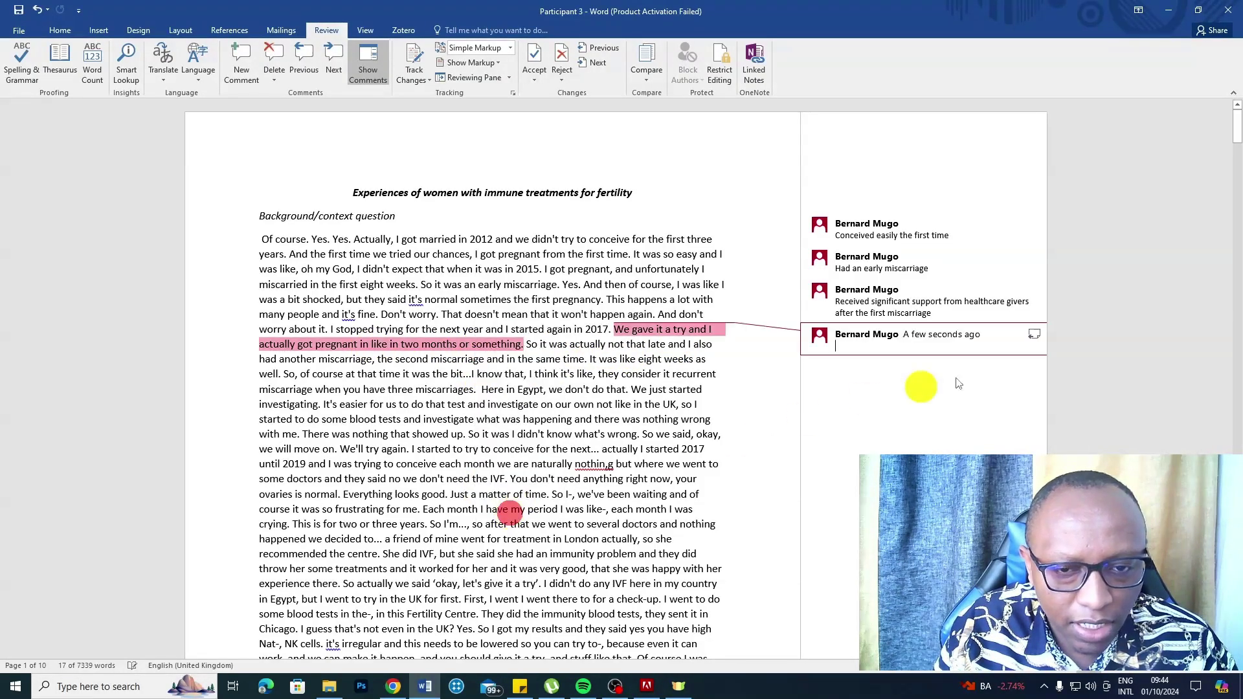
type("Conv")
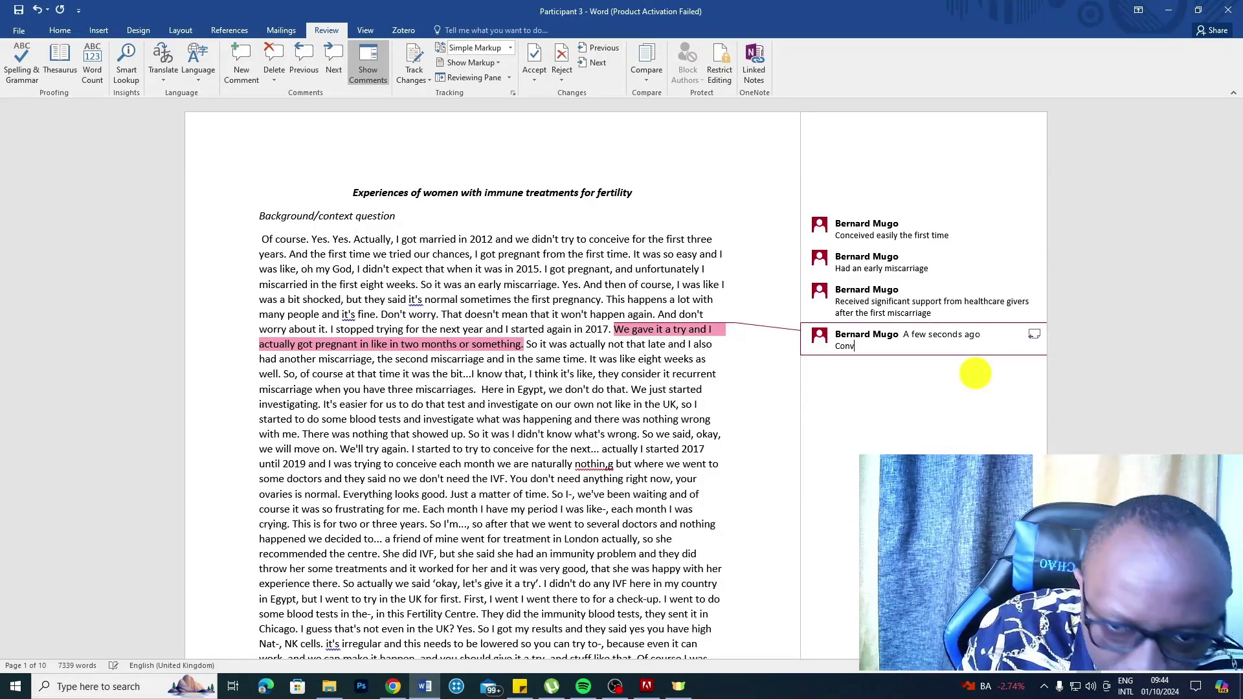
key("BackSpace")
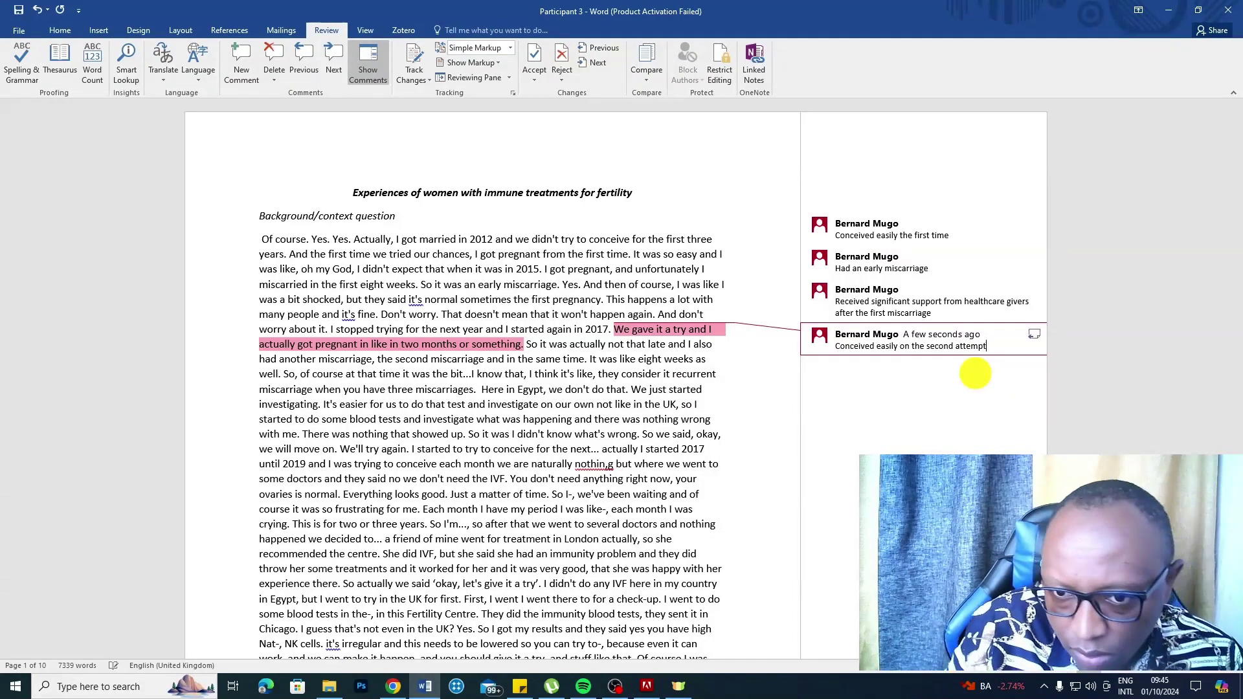
left_click(574, 376)
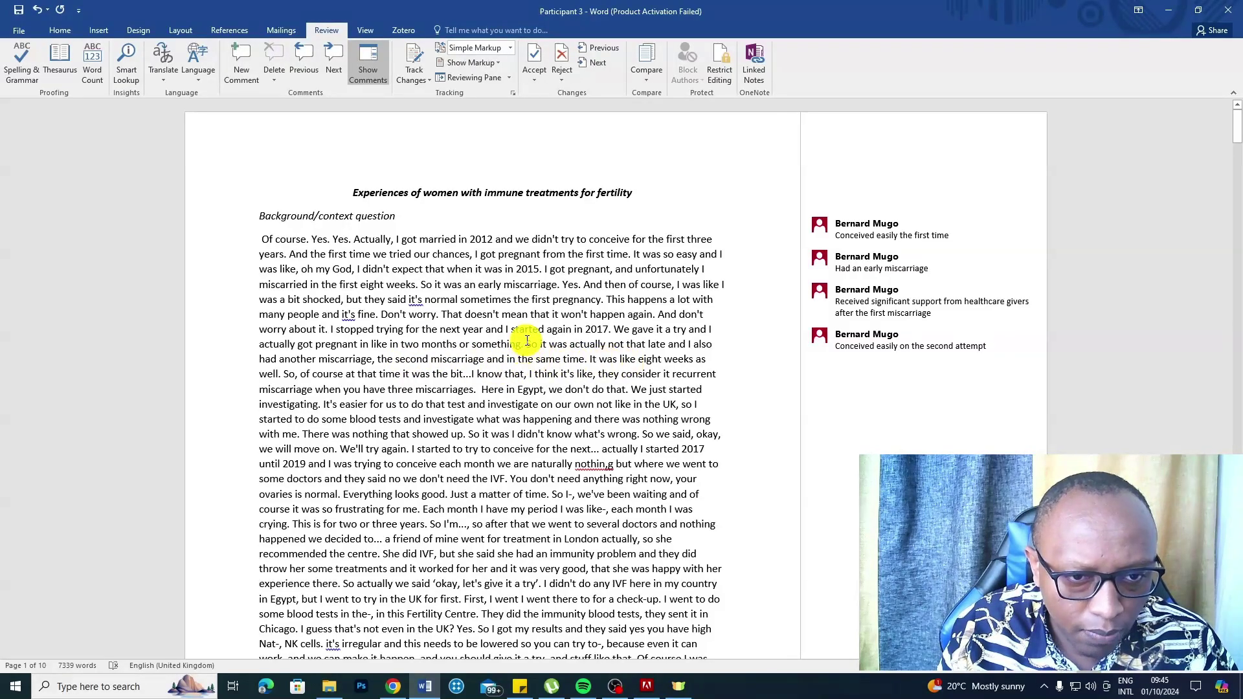
Comment "Experienced a second miscarriage" on "So it was actually not that late" through "in the same time.", correcting the misspelled words
left_click_drag(527, 344, 590, 357)
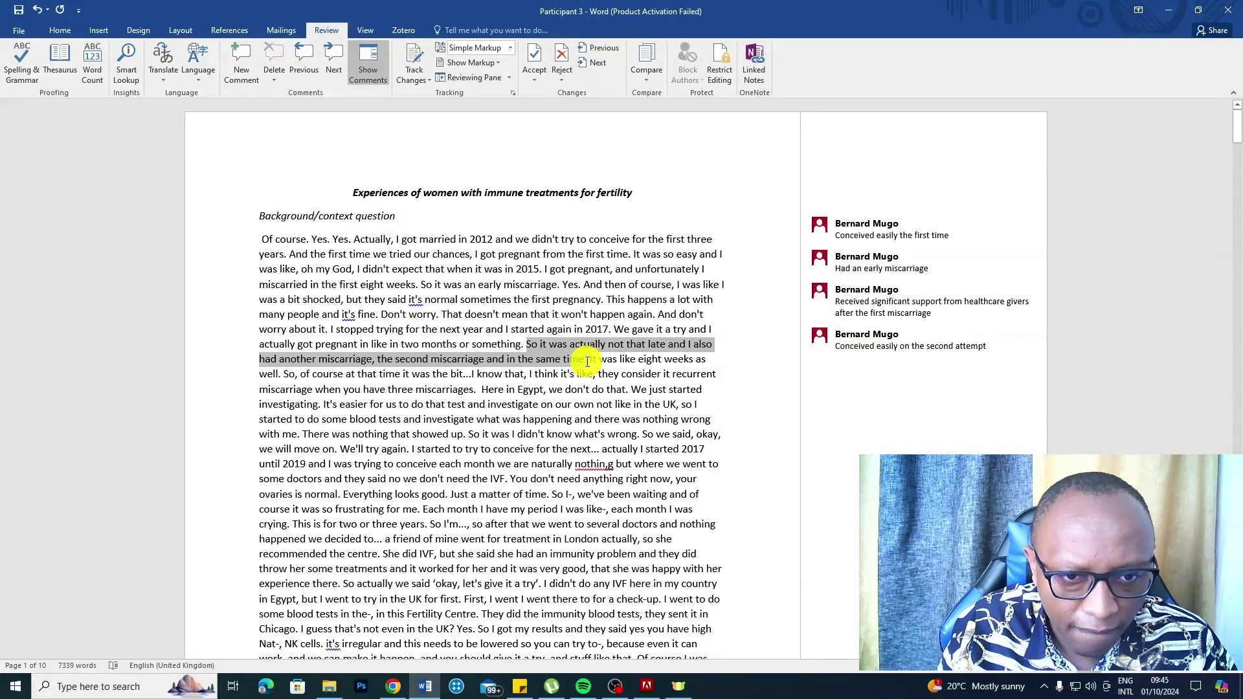
right_click(554, 356)
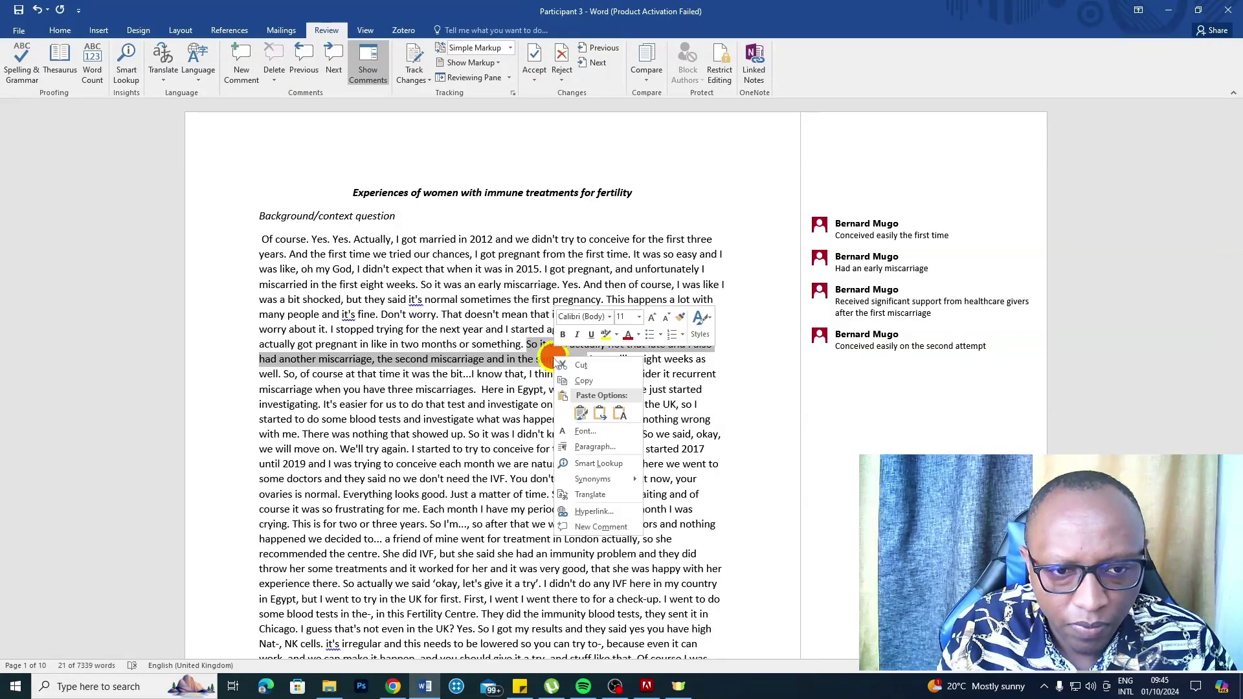
left_click(611, 530)
type("E")
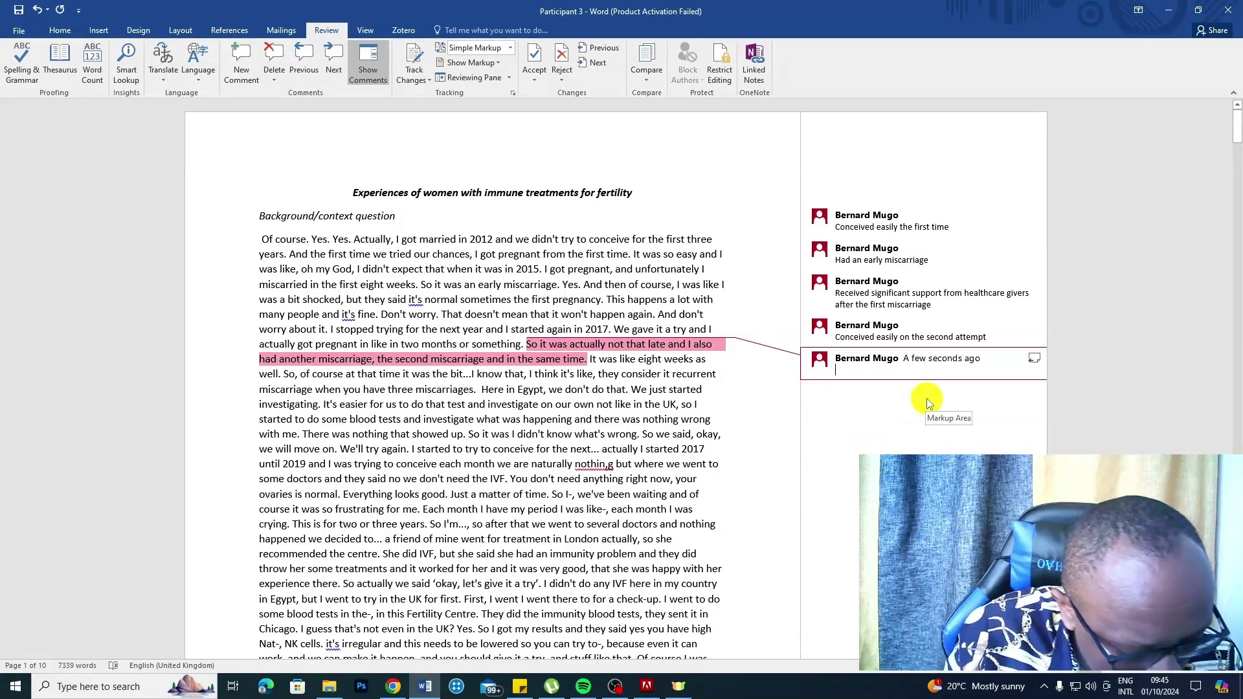
type("xperienced asecond miscariage")
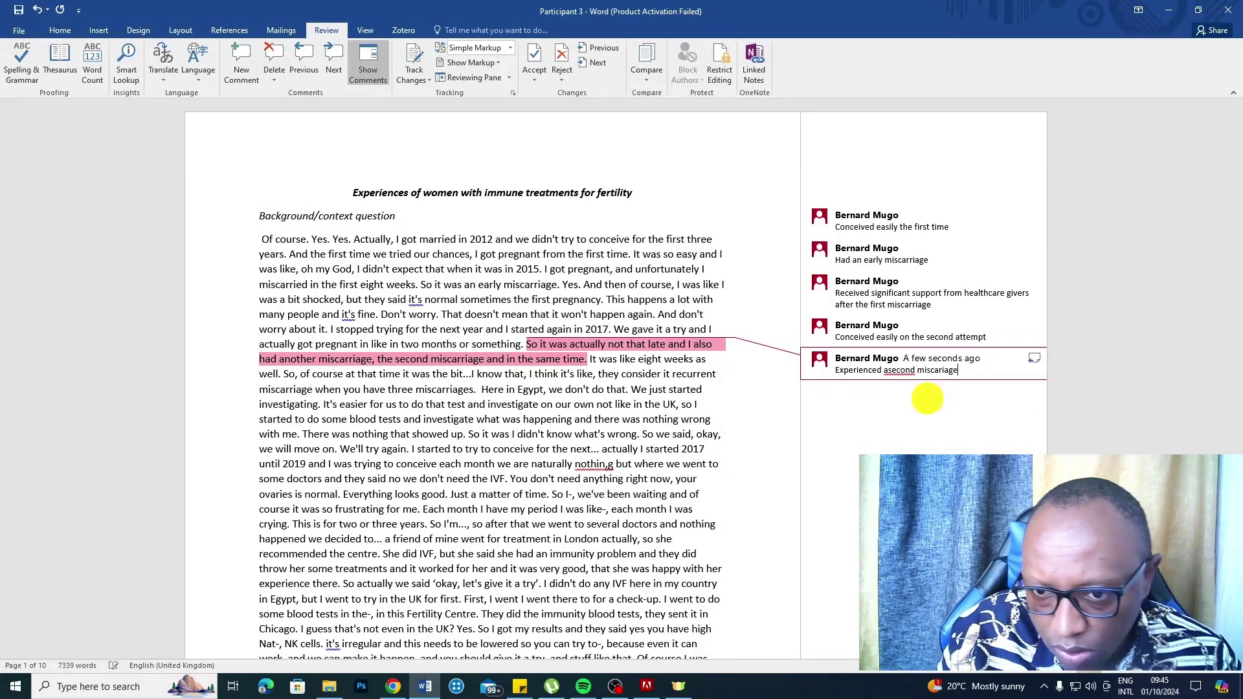
left_click(888, 370)
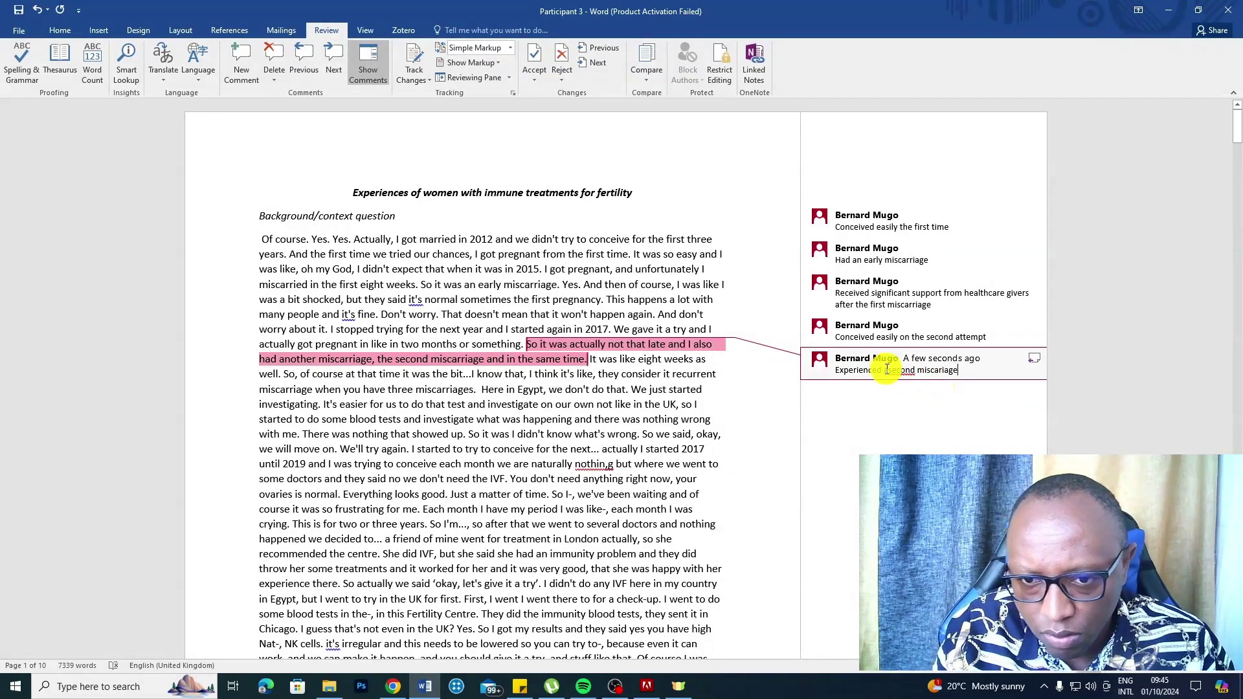
right_click(954, 374)
left_click(604, 455)
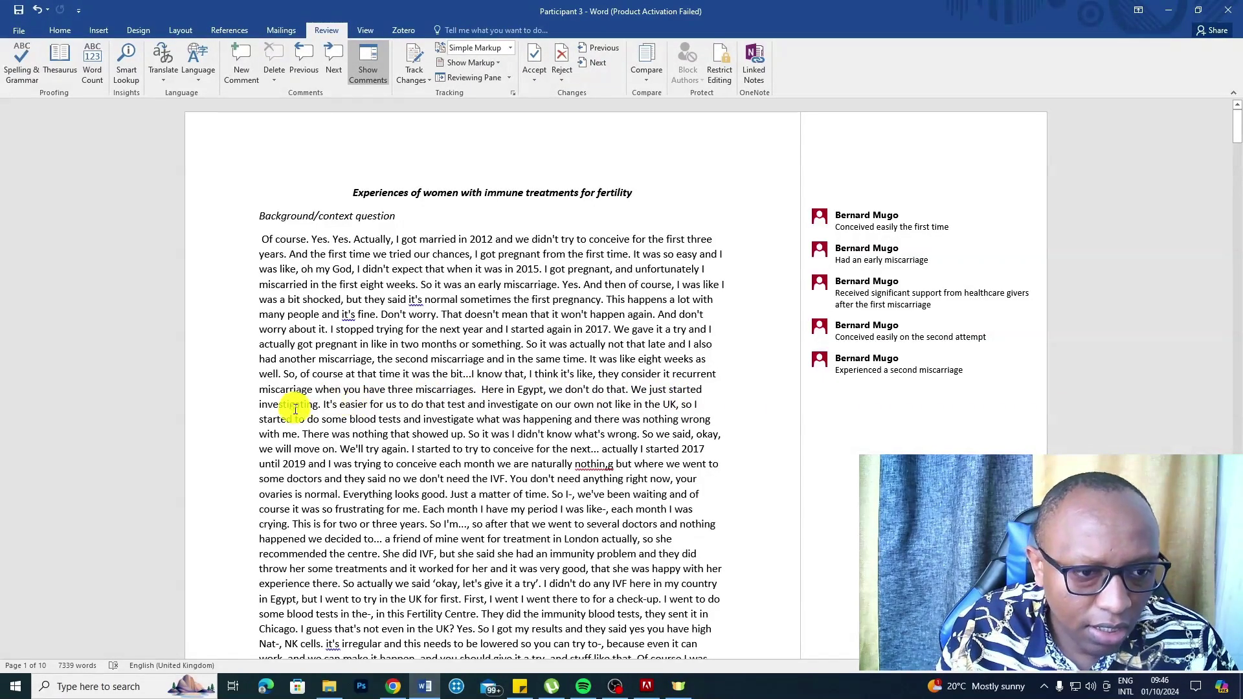
Comment "Performed some investigations after the second miscarriage" on "...I know that" through "blood tests and investigate", correcting misspelled words
left_click_drag(463, 374, 616, 418)
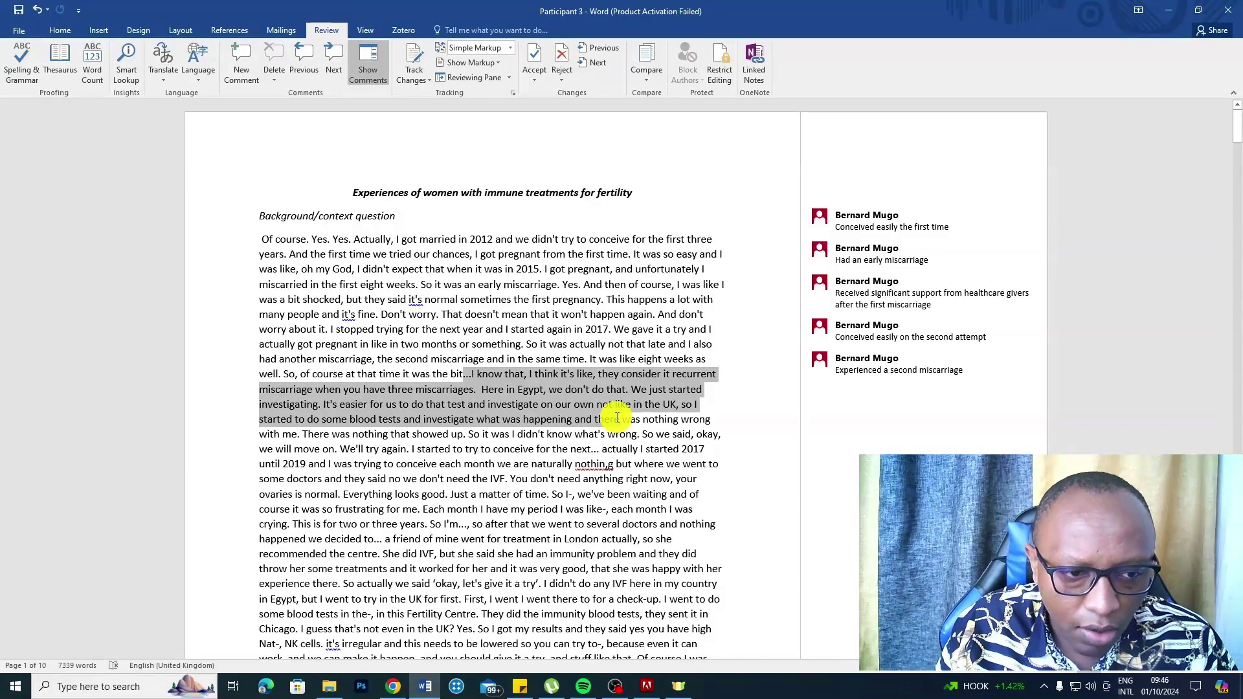
left_click_drag(616, 418, 475, 419)
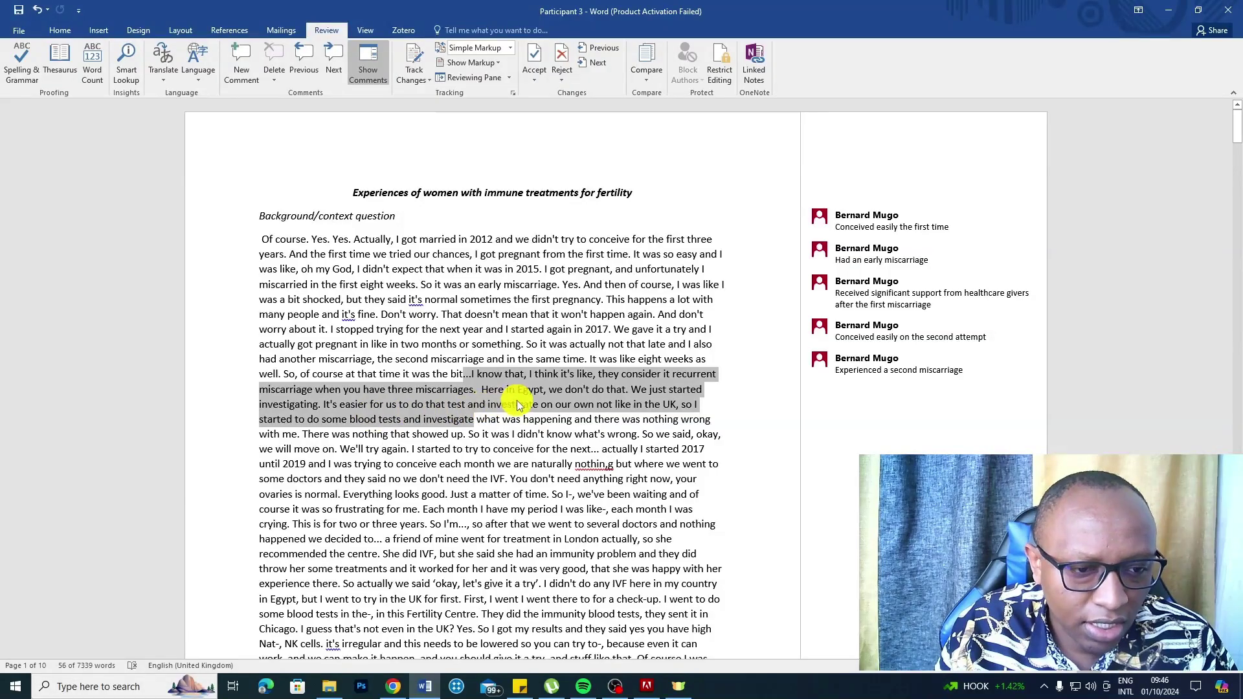
right_click(537, 384)
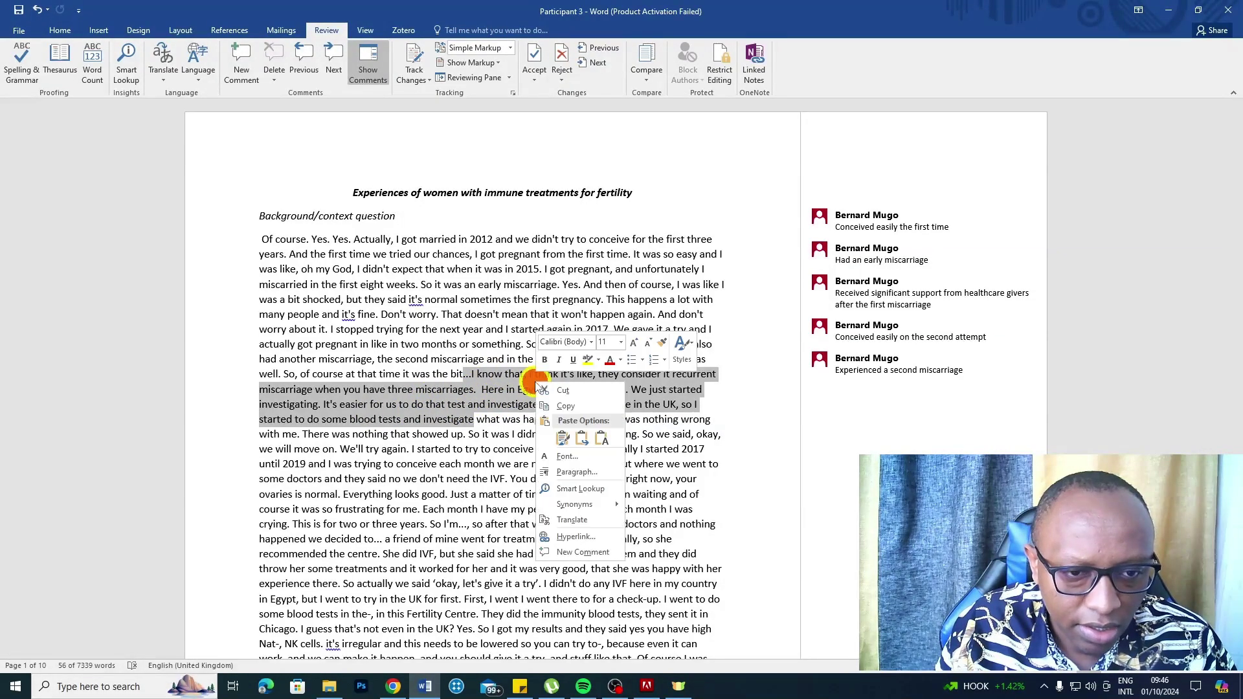
left_click(575, 551)
type("Per")
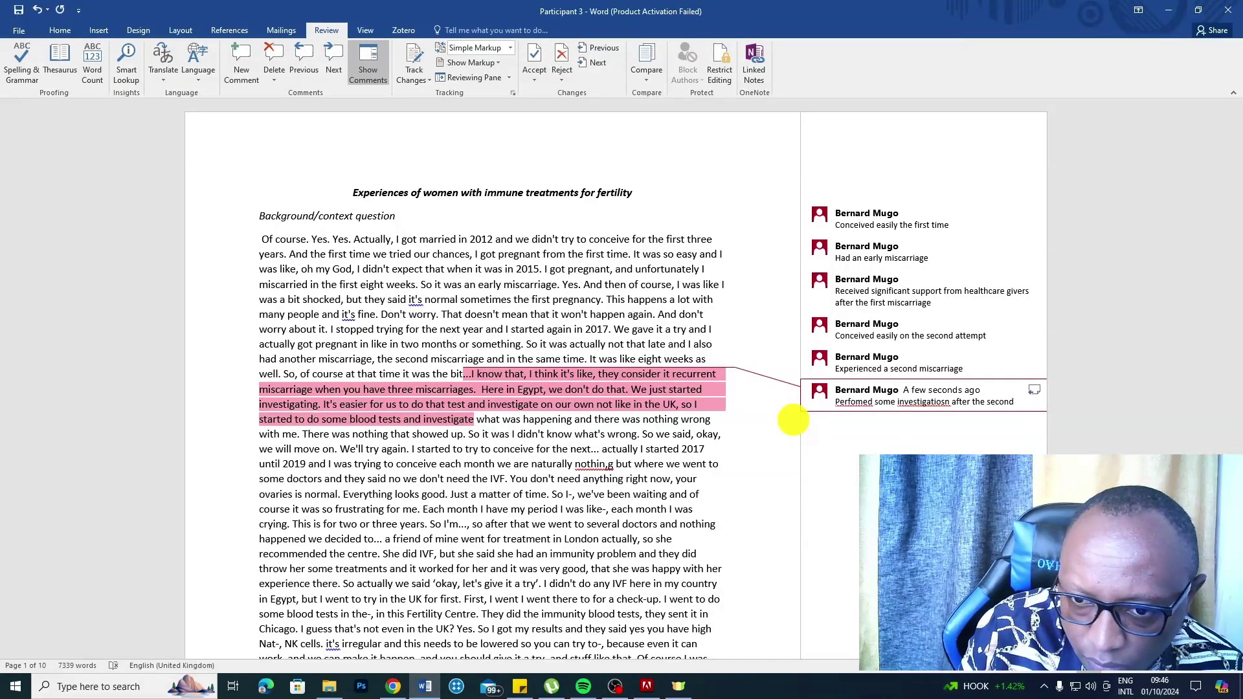
type("rriage")
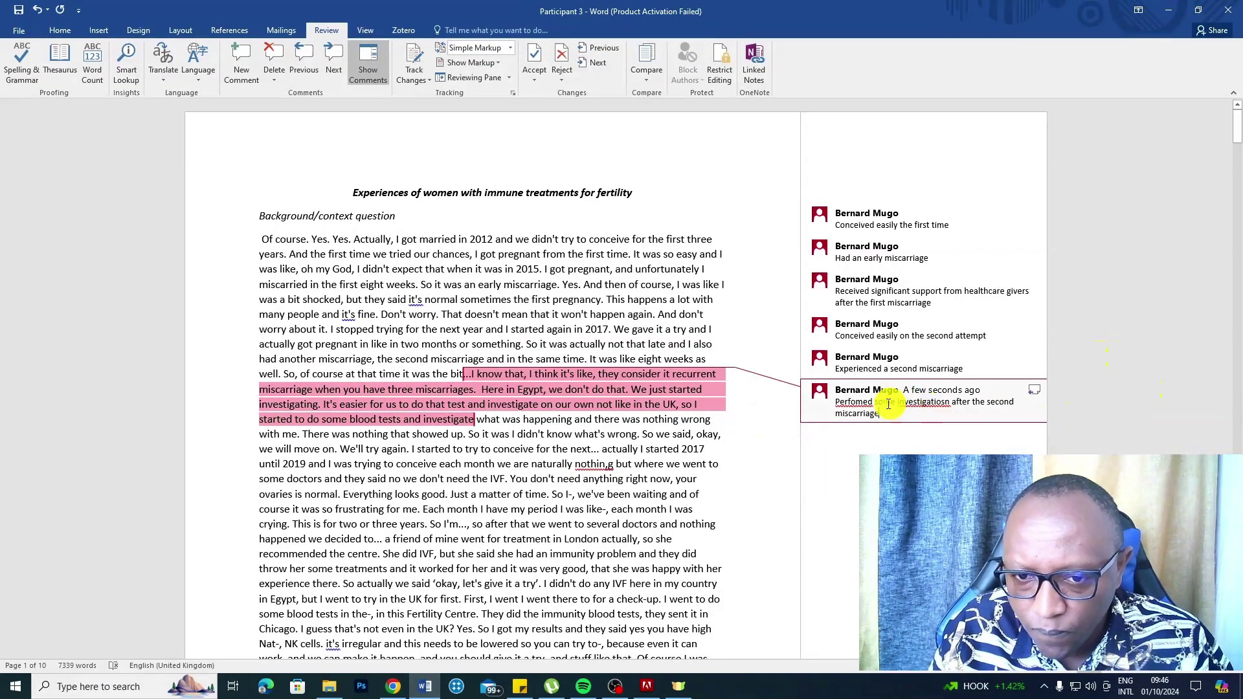
right_click(852, 401)
left_click(913, 431)
left_click(902, 401)
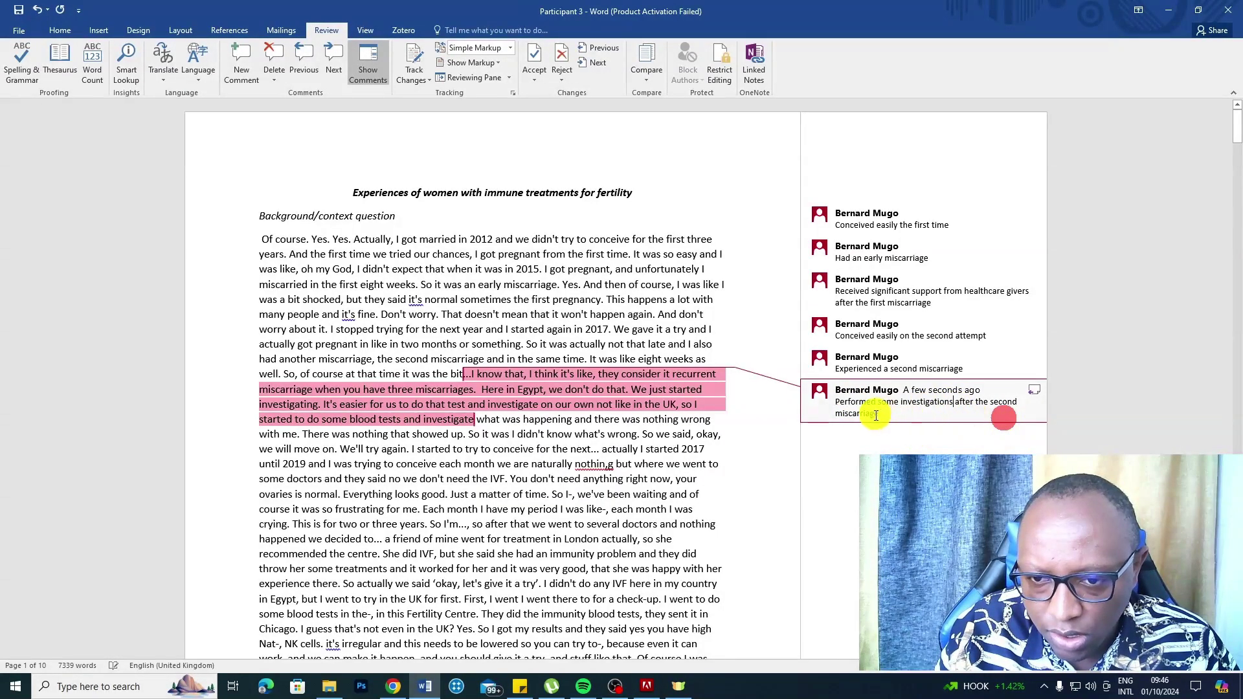
left_click(558, 448)
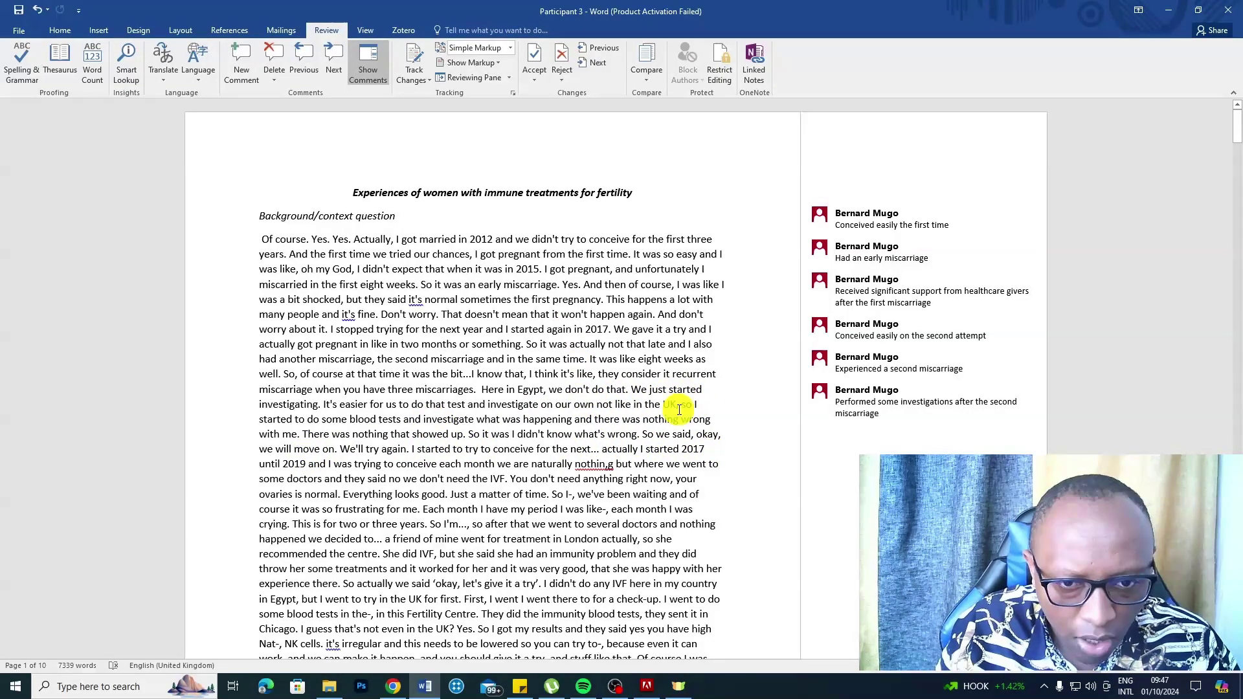
Add the comment "Investigations did not show any causes of past miscarriages." to the passage from "so I started to do" to "we will move on."
left_click_drag(680, 405, 339, 448)
right_click(615, 437)
left_click(644, 658)
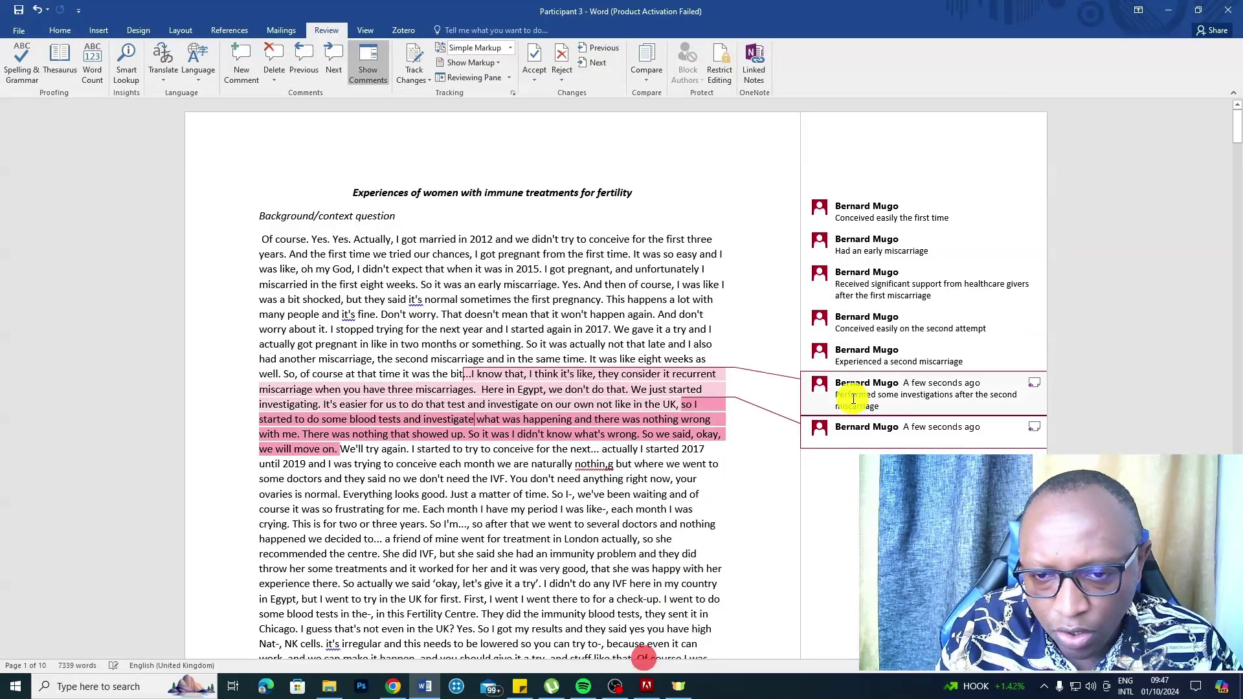
type("Investigations did not show any")
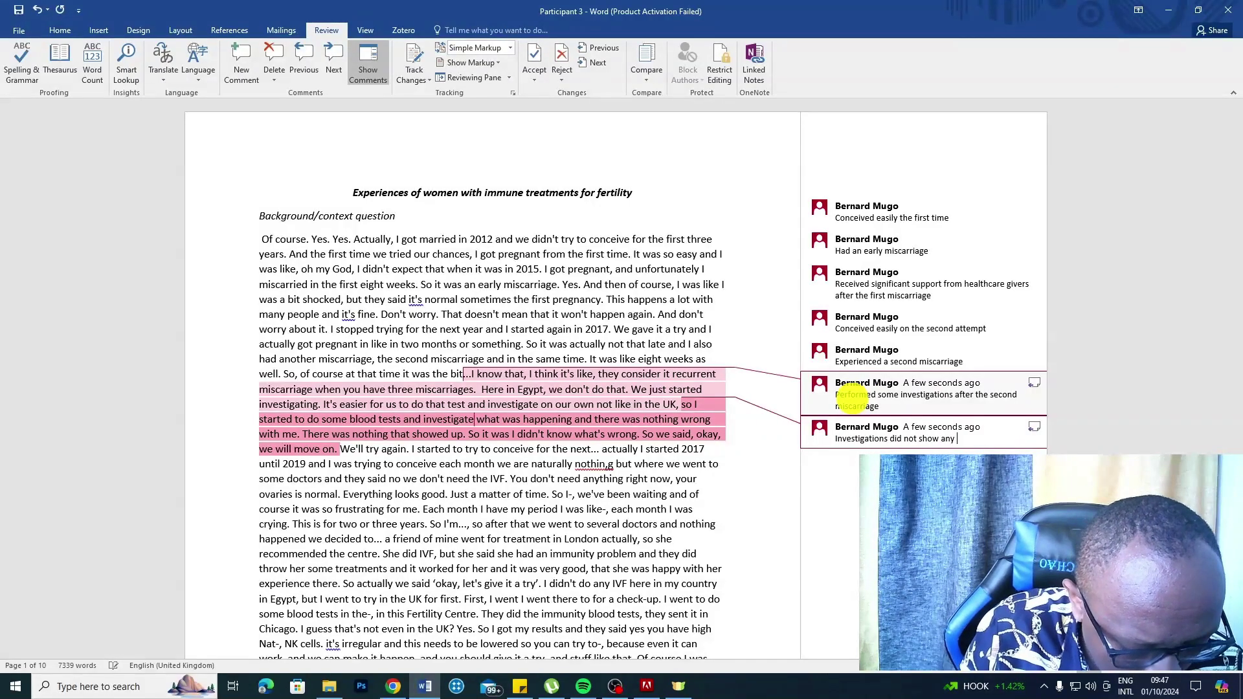
type("causes of")
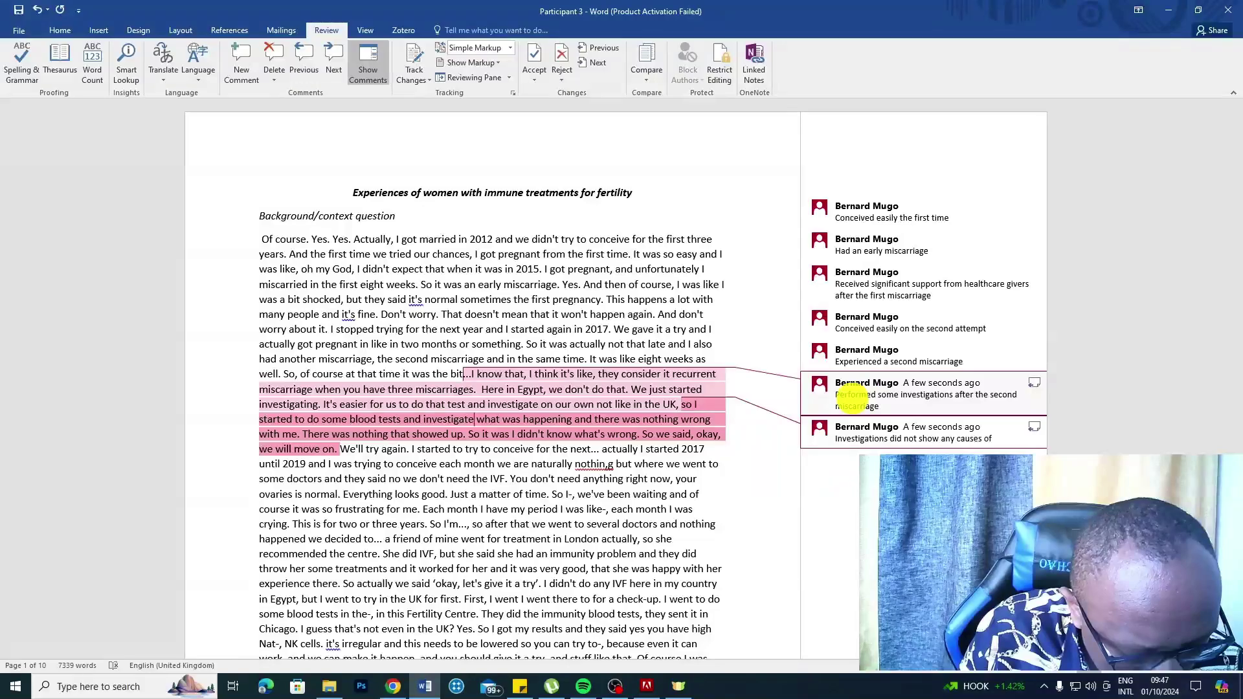
type(" past miscarer")
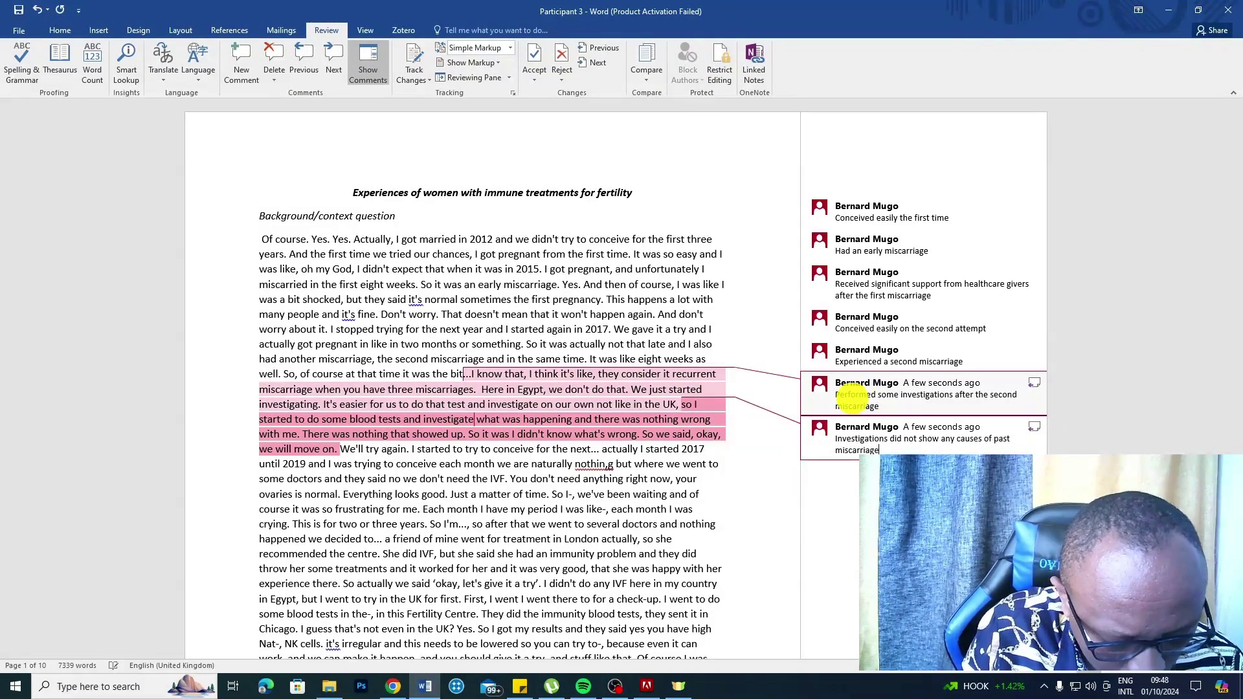
left_click(355, 449)
left_click(527, 461)
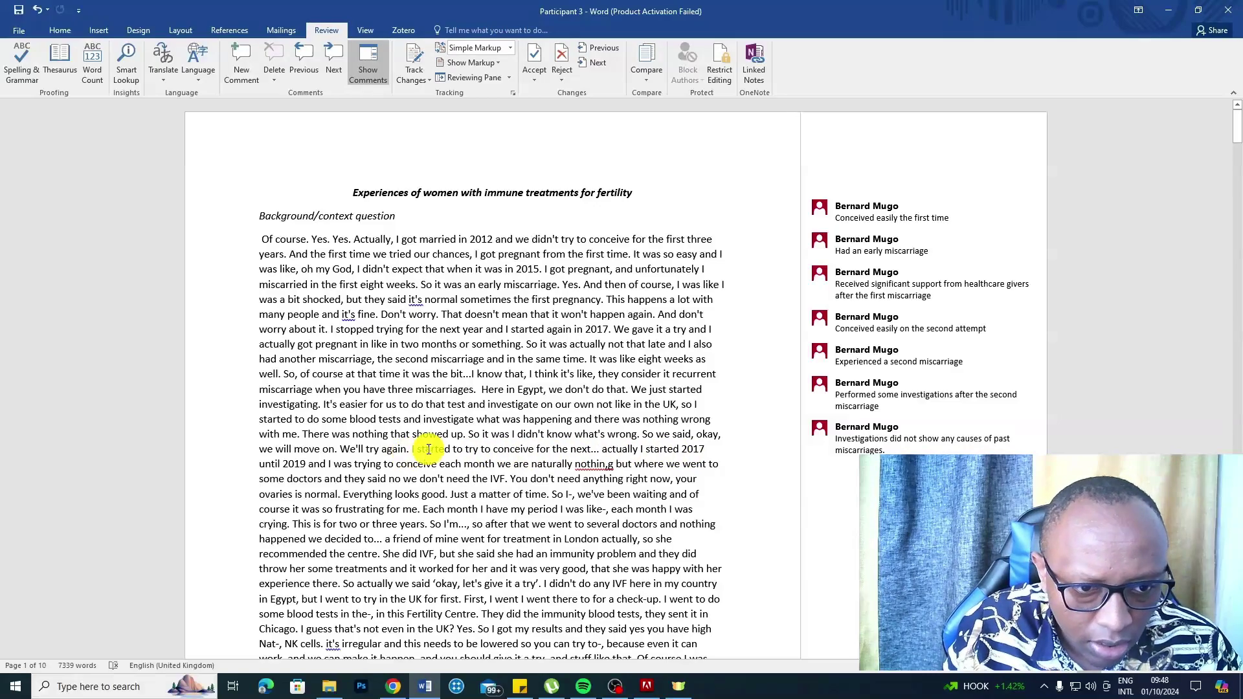
Add a comment beginning with "Tried" to the passage from "We'll try again" to "naturally nothin,g"
left_click_drag(343, 448, 578, 465)
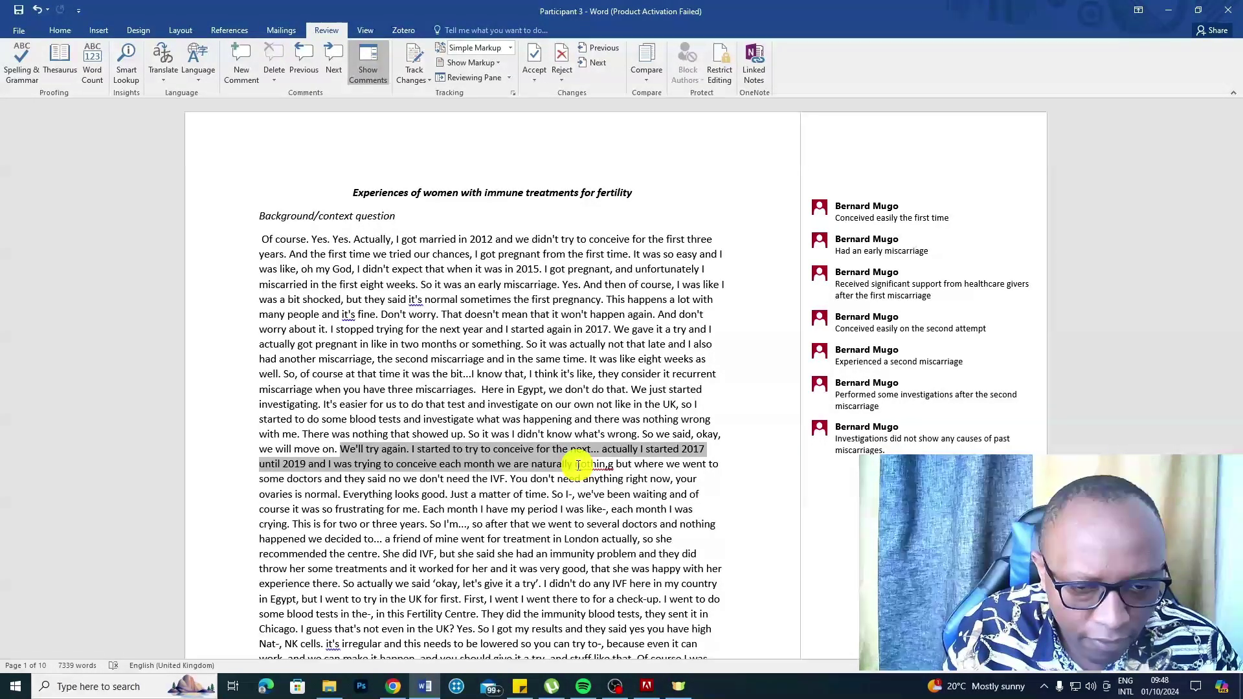
right_click(578, 465)
left_click(546, 627)
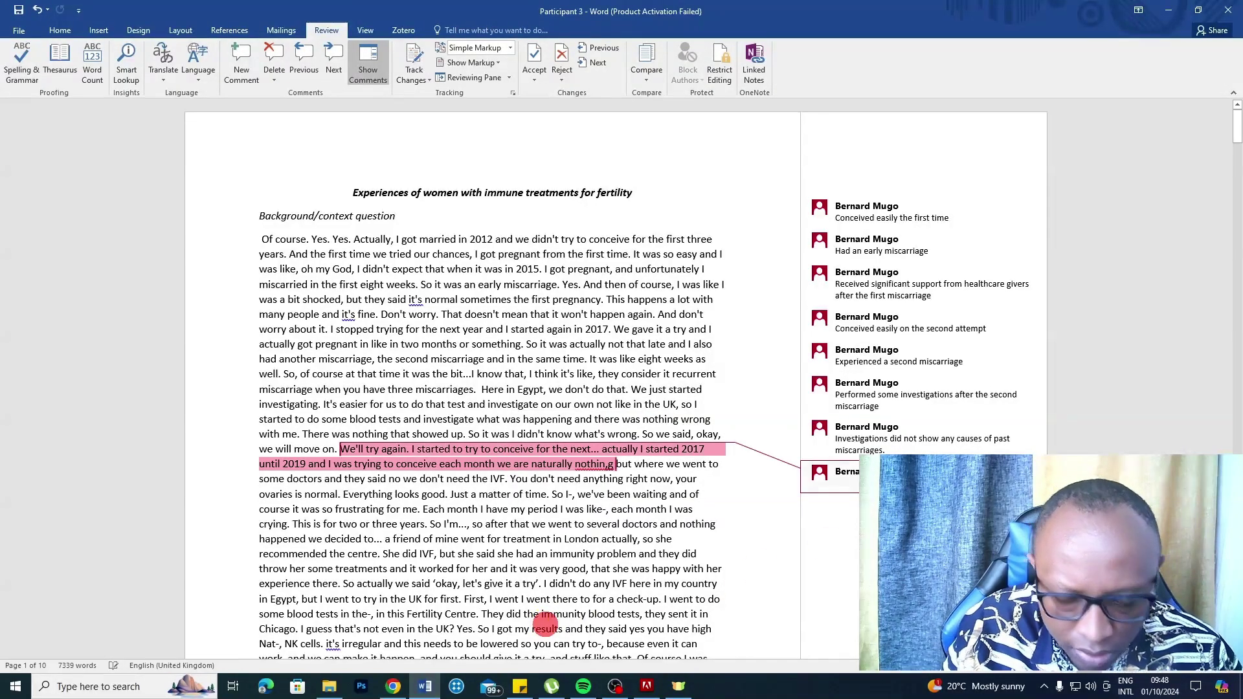
type("Tried t")
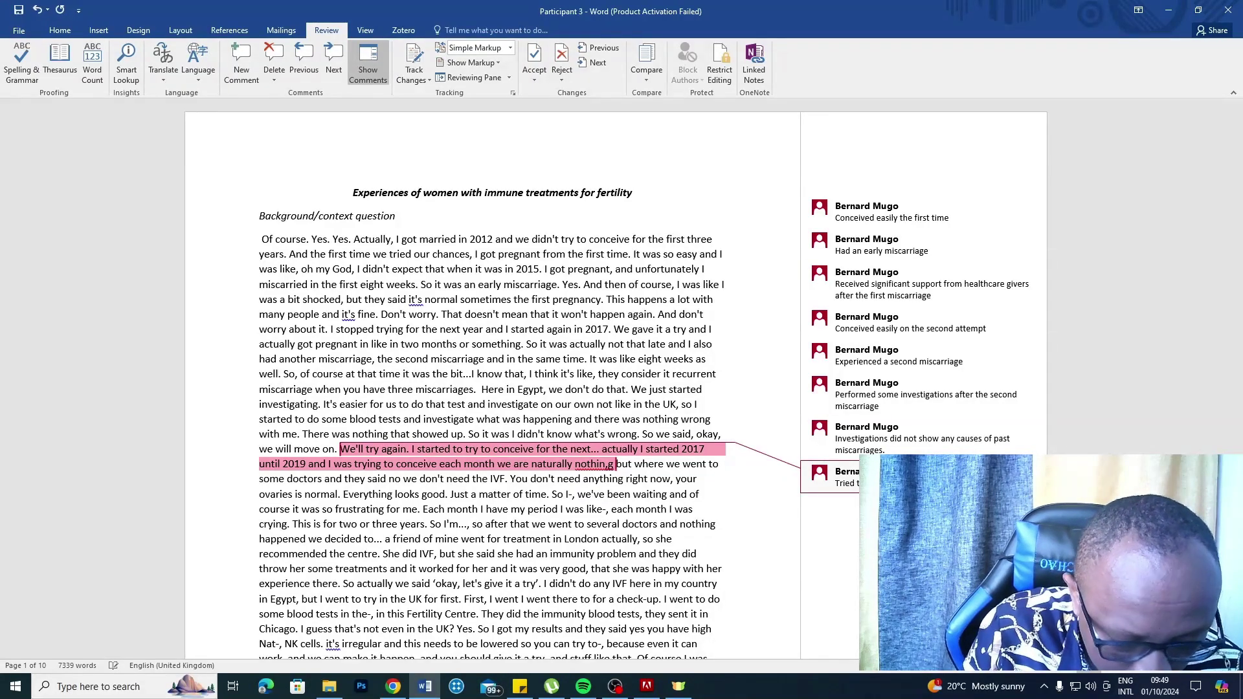
Add a comment beginning with "Initially" to "but where we went to some doctors" through "Just a matter of time.", correcting its misspelled words
left_click_drag(616, 463, 549, 494)
key("ctrl+alt+m")
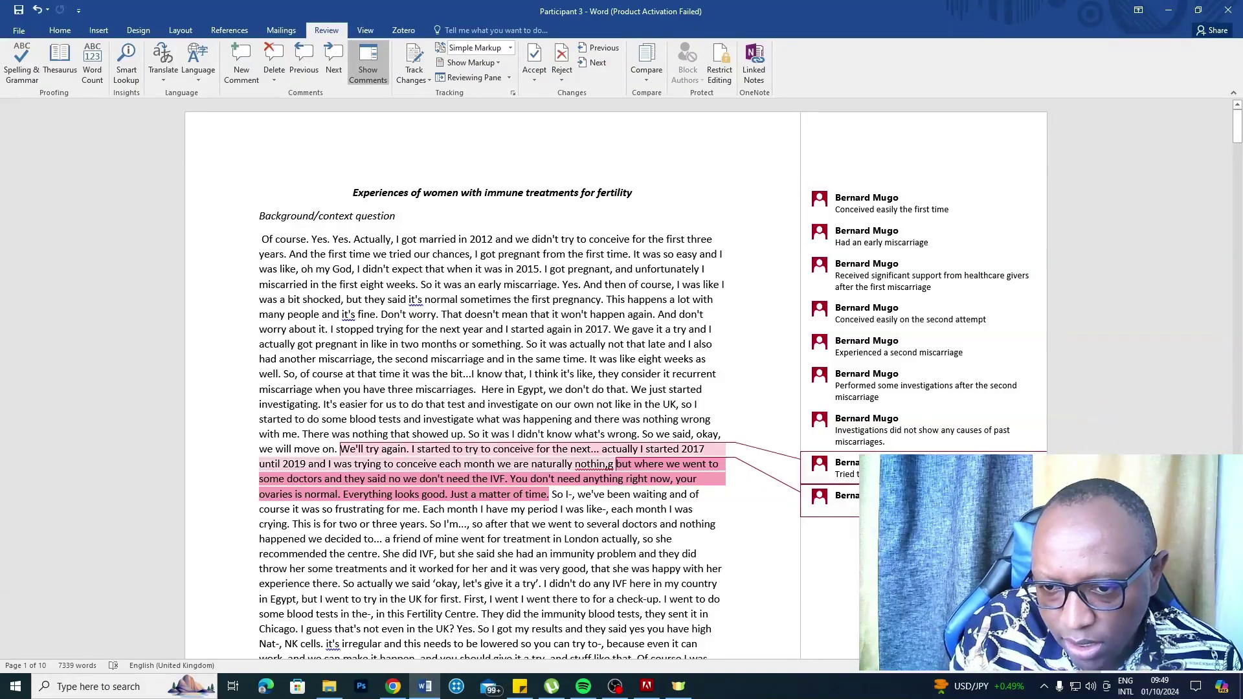
left_click(854, 510)
key("ctrl+v")
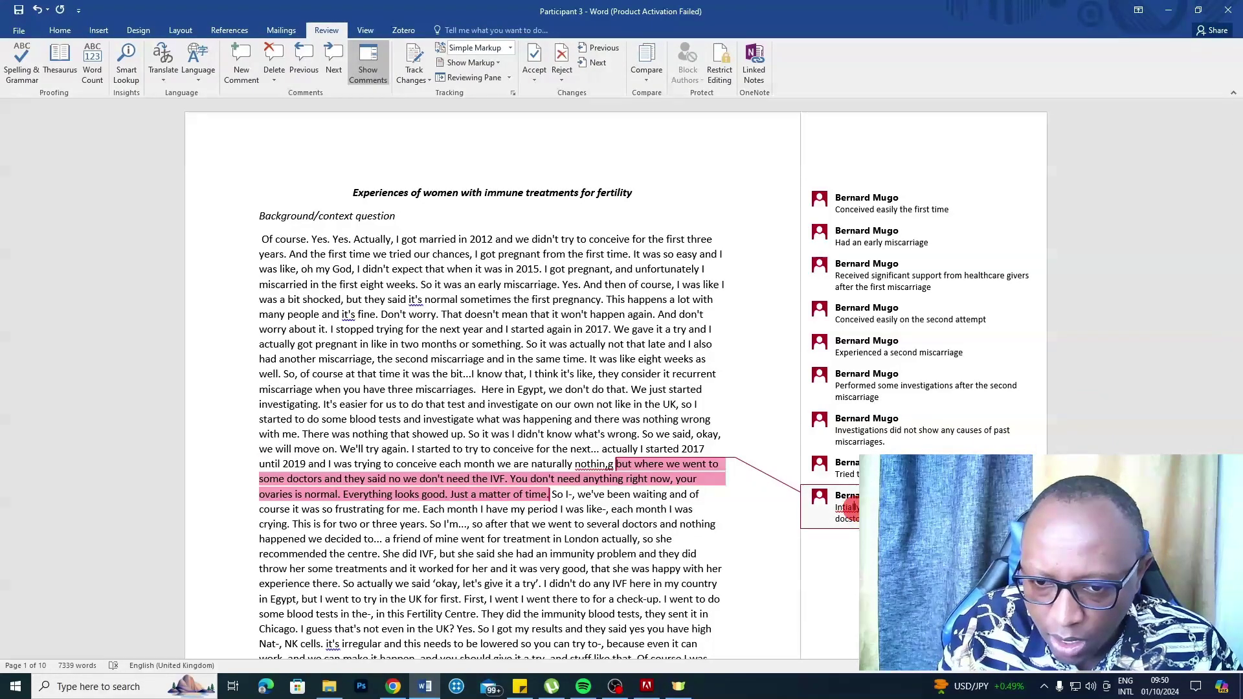
right_click(1000, 512)
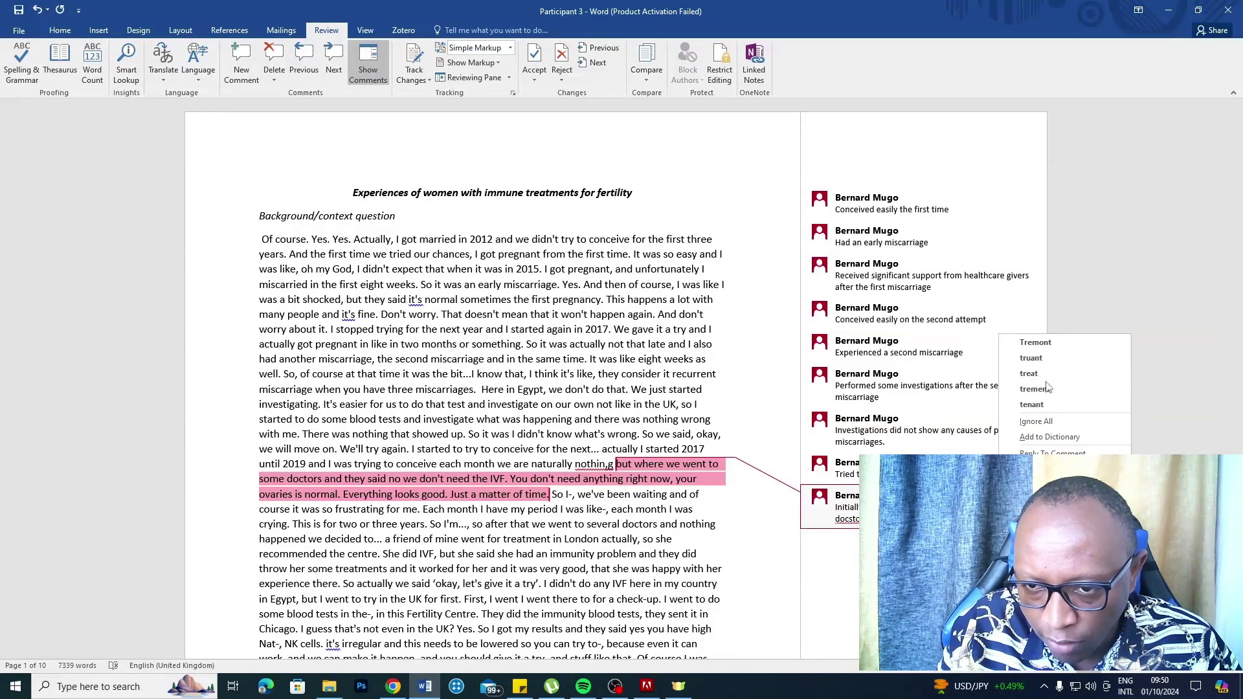
key("Escape")
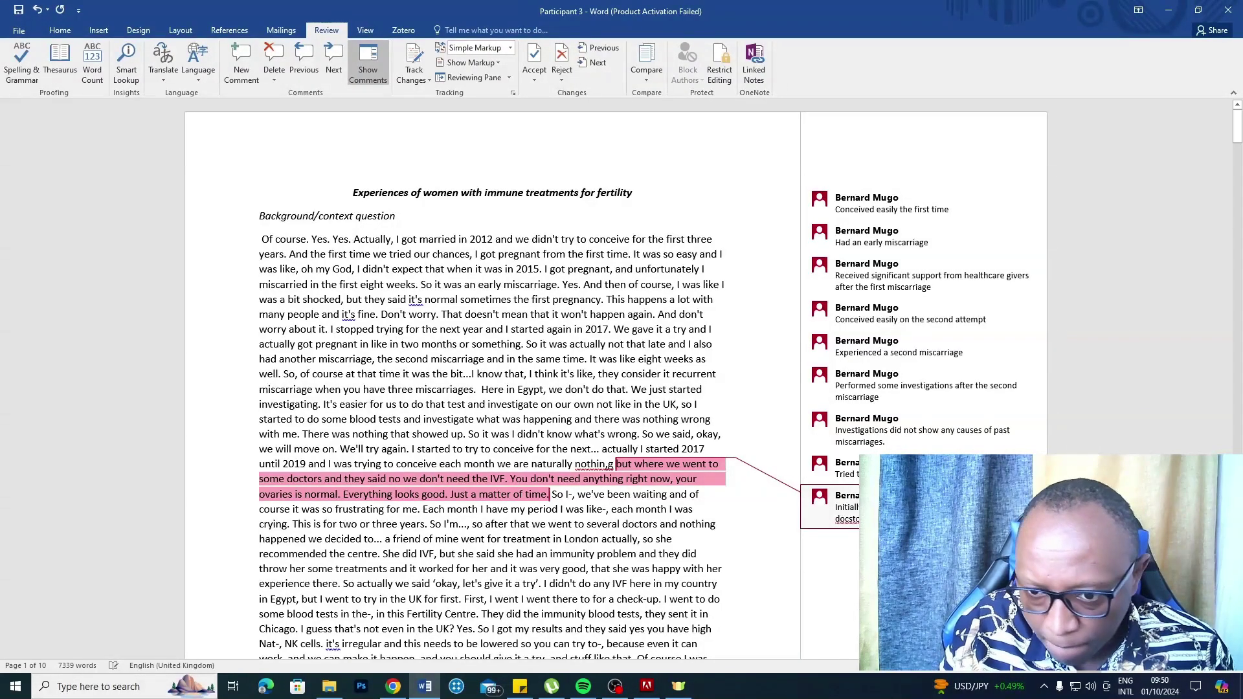
right_click(1000, 512)
key("Escape")
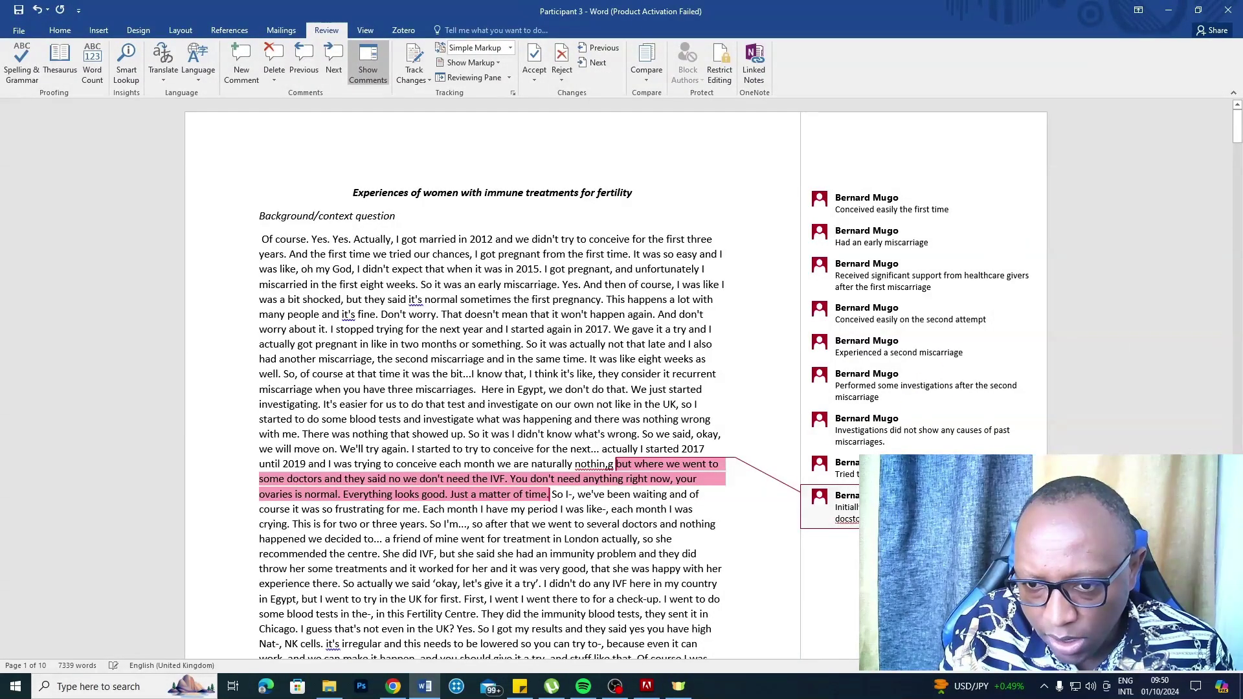
key("BackSpace")
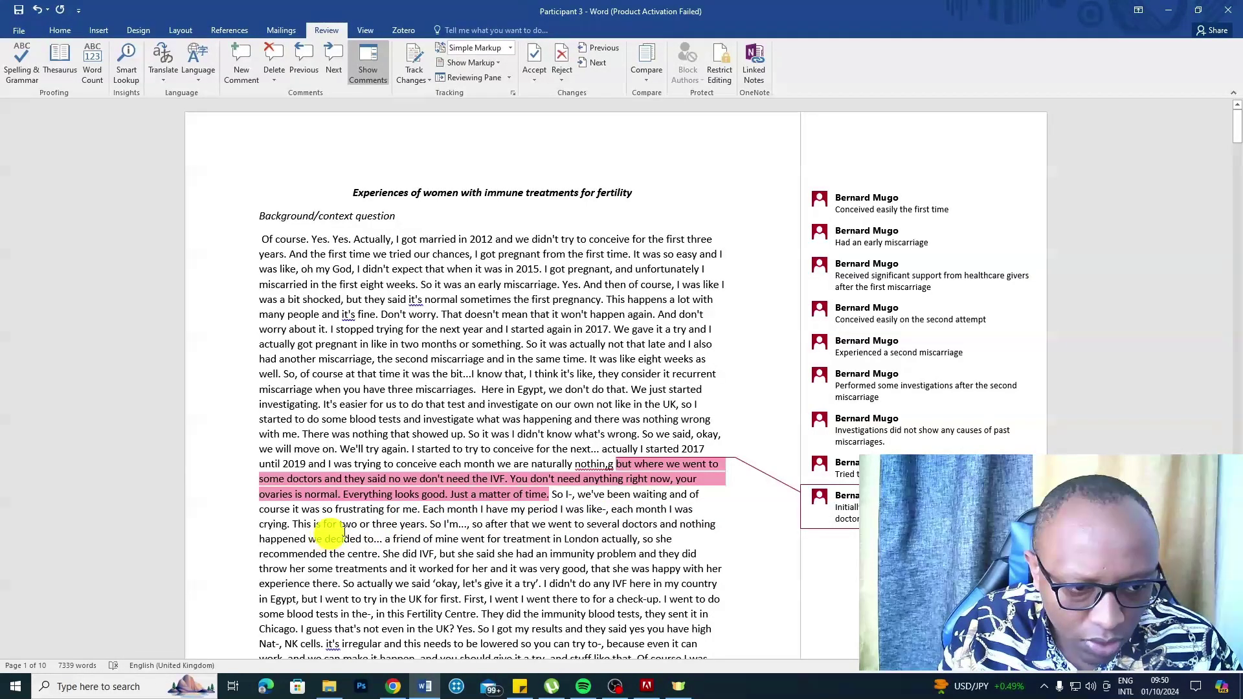
Add a comment beginning with "Not be" to "So I-, we've been waiting" through "two or three years.", correcting its flagged wording
left_click_drag(551, 494, 428, 524)
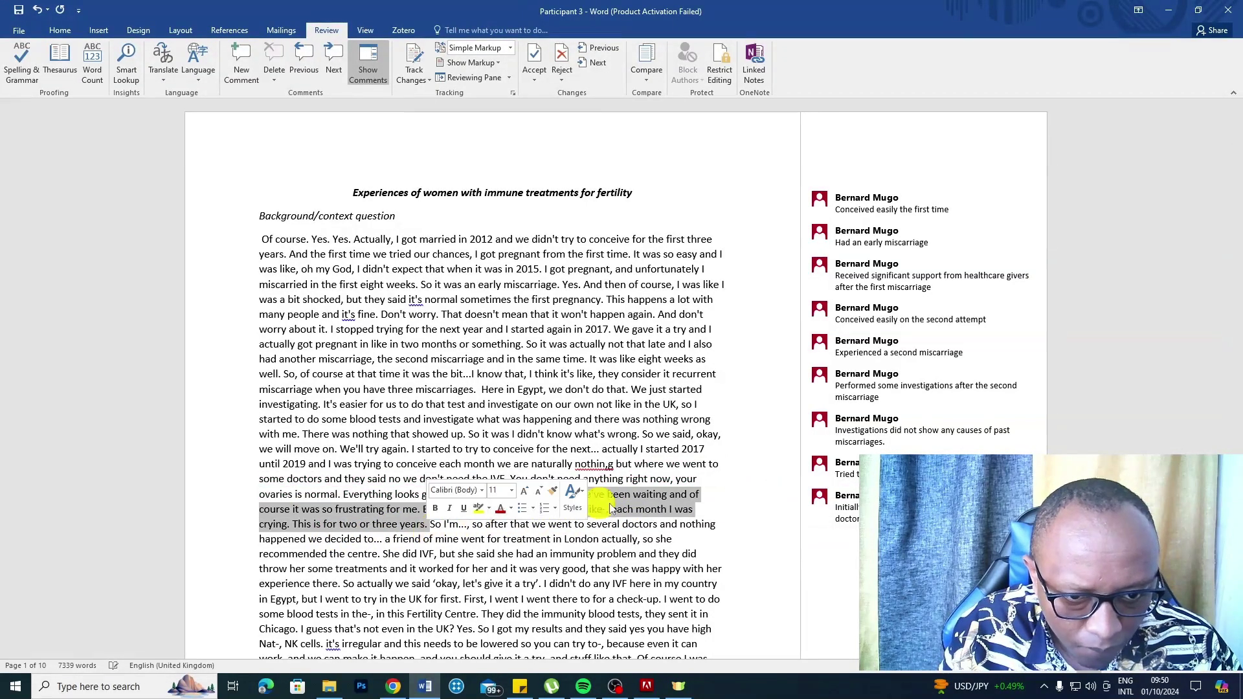
right_click(633, 509)
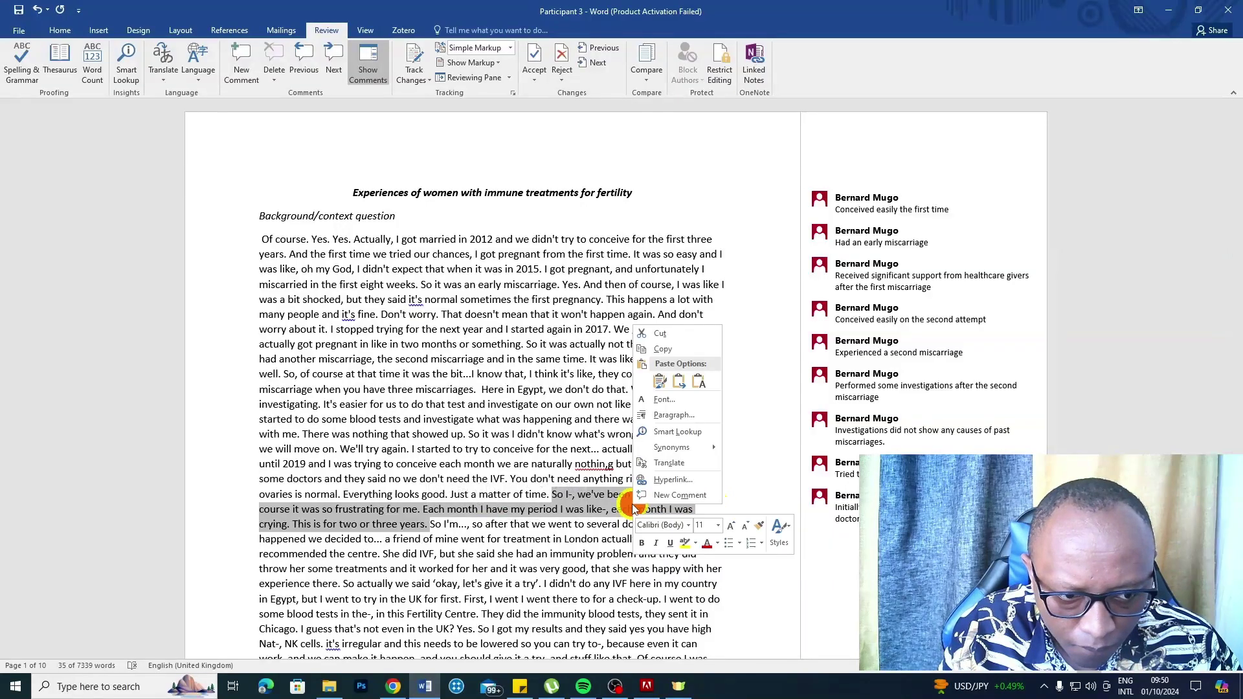
left_click(677, 494)
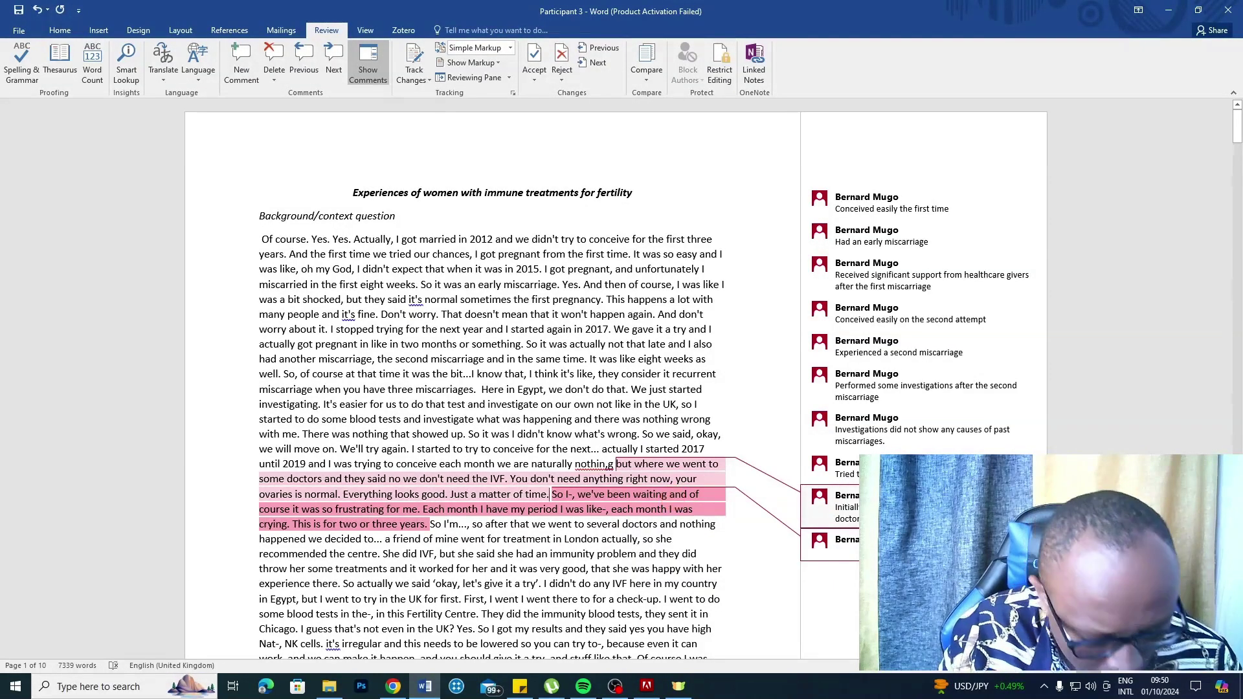
type("Not Bi")
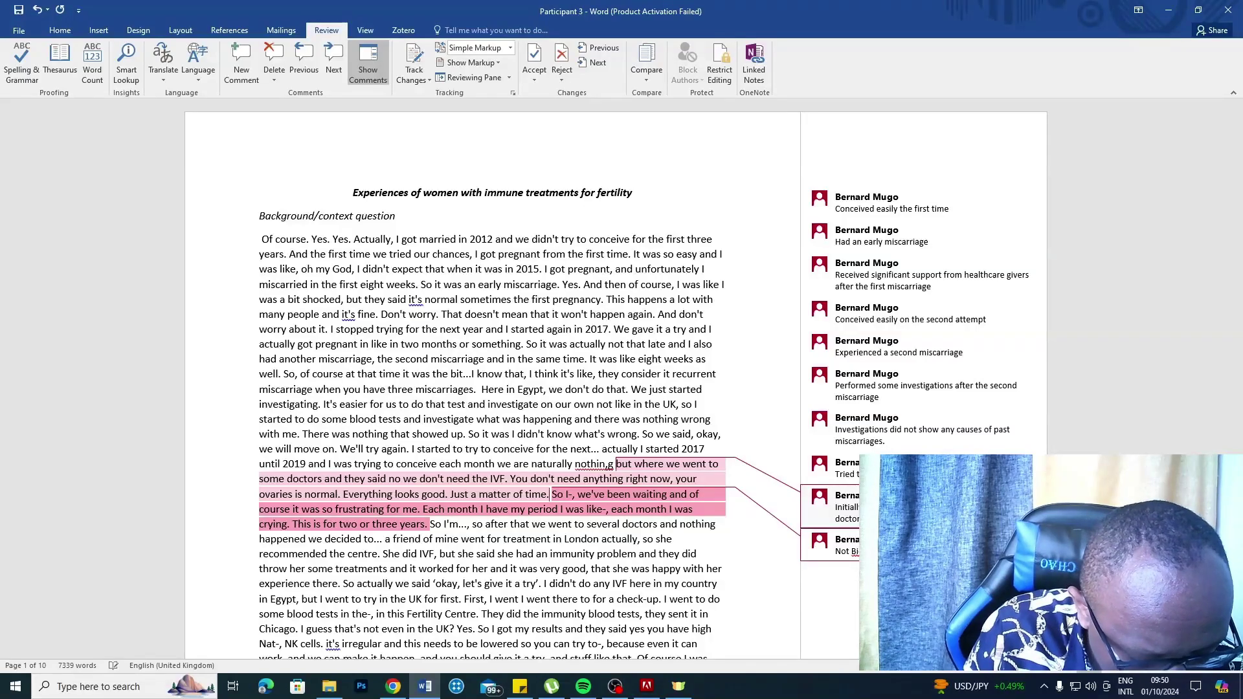
type("to fru")
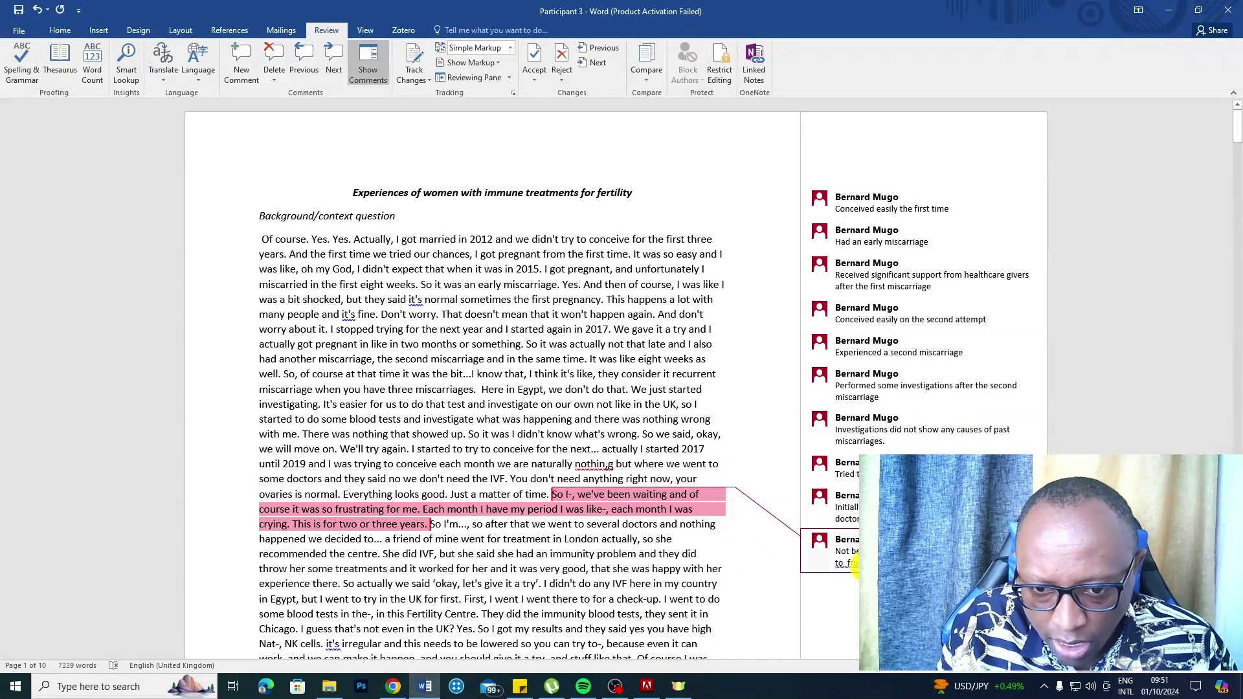
right_click(934, 432)
left_click(934, 429)
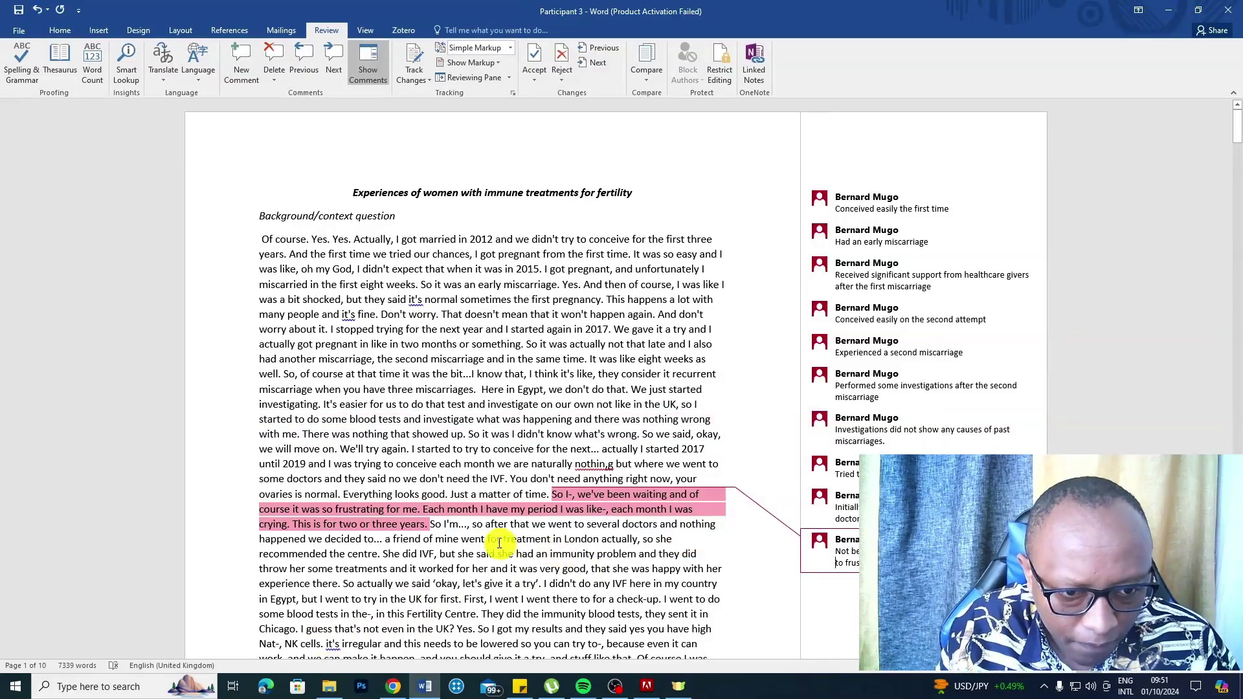
Add a comment beginning with "Visited" to the passage "So I'm..., so after that we went to several doctors and nothing"
scroll(485, 527, "down", 1)
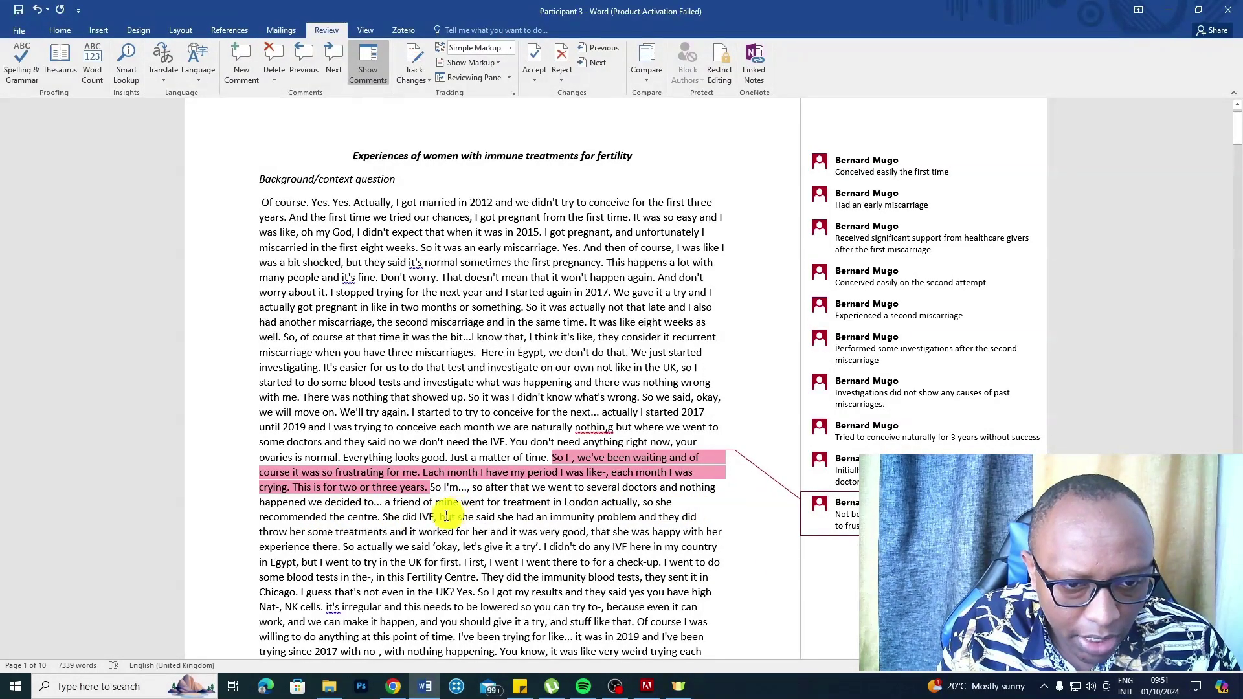
left_click_drag(430, 487, 683, 487)
right_click(683, 487)
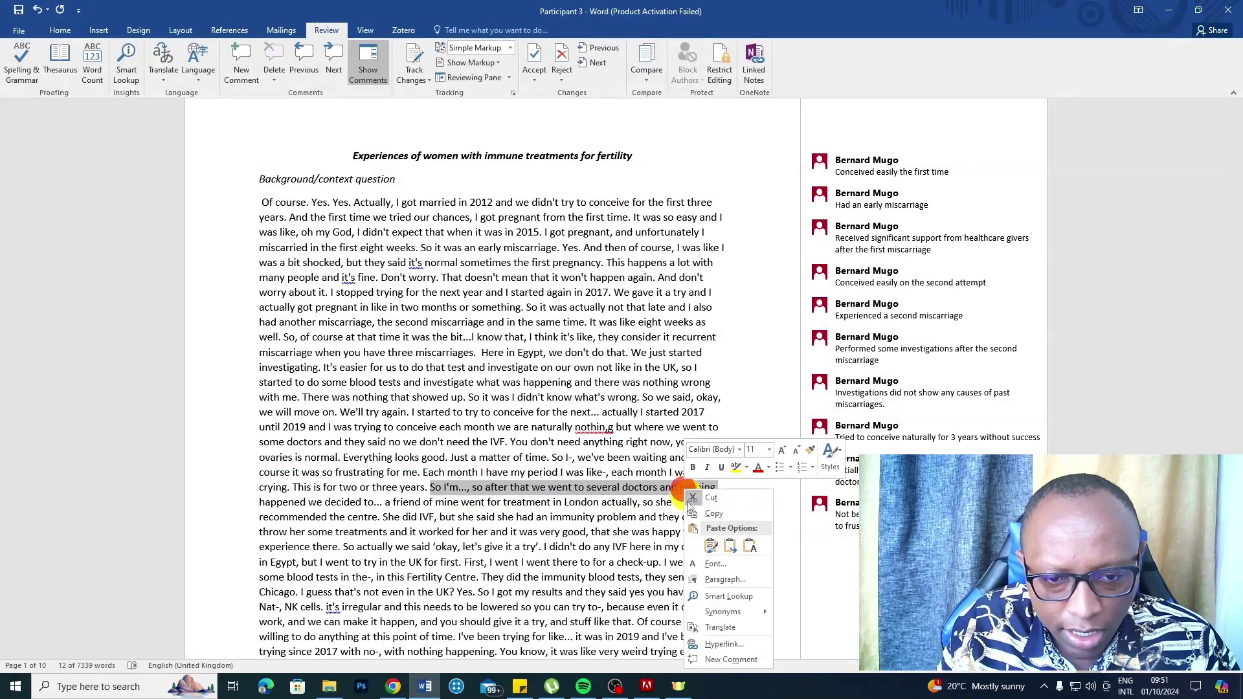
left_click(724, 655)
key("ctrl+v")
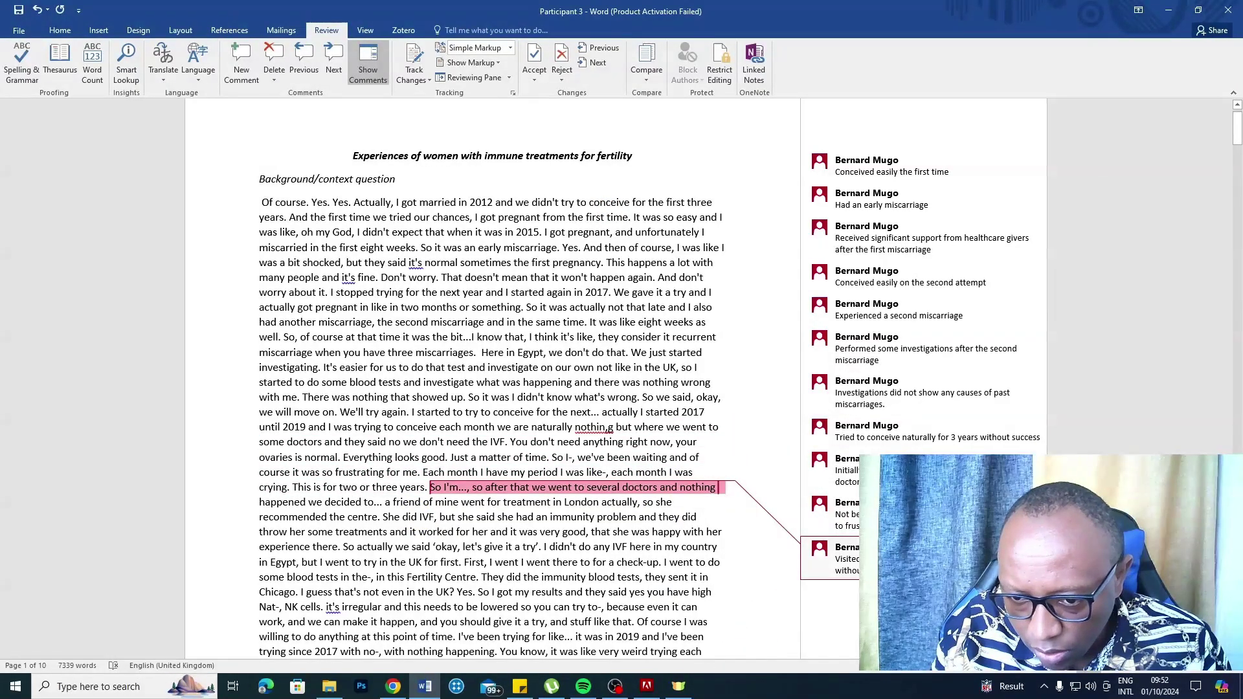
left_click(1042, 442)
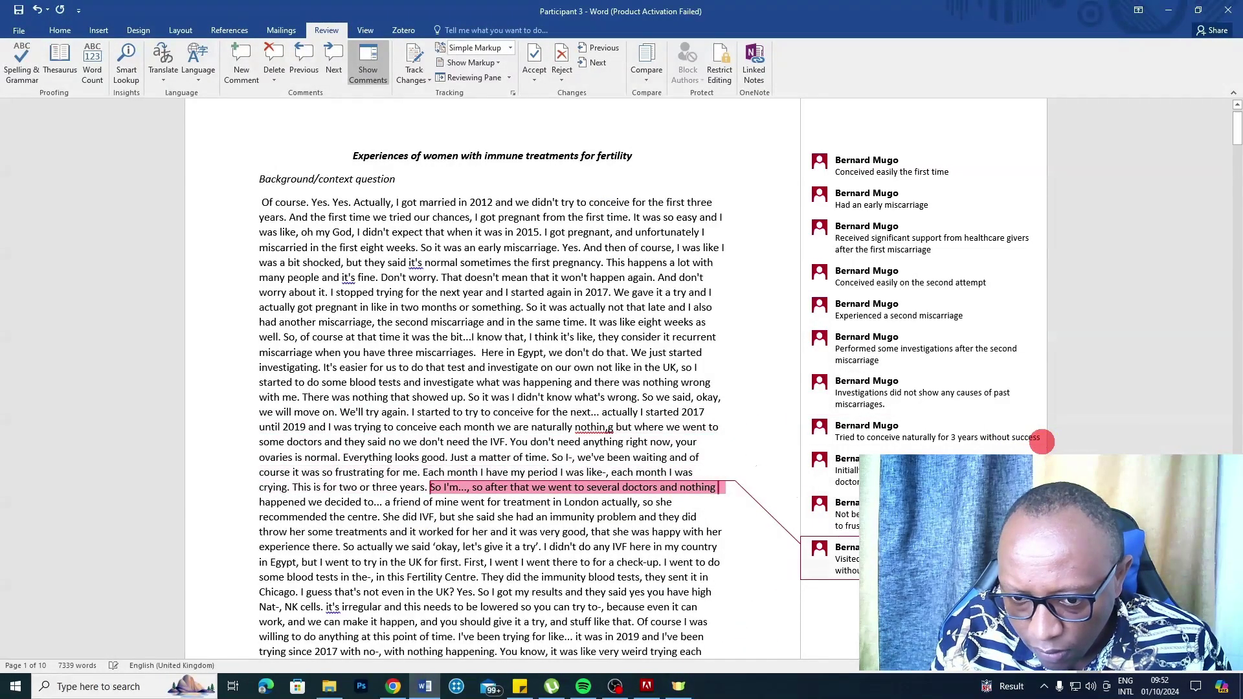
left_click(932, 427)
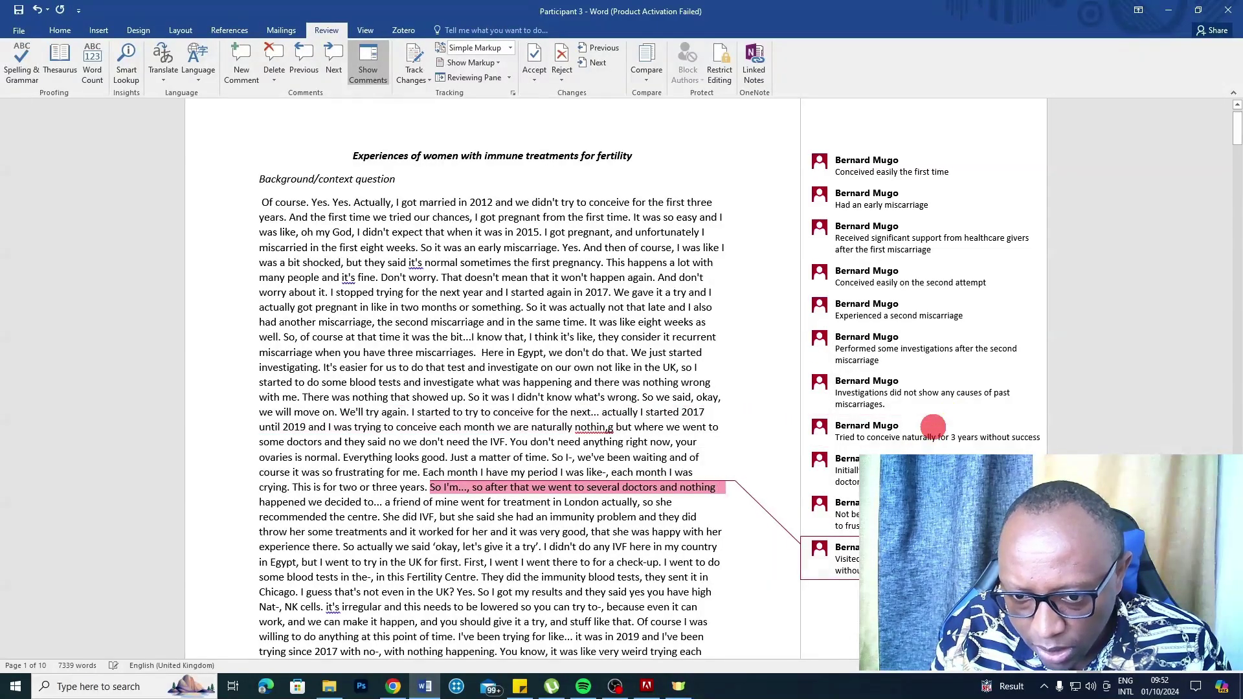
Leave the comment for the transcript text and save the document
left_click(251, 545)
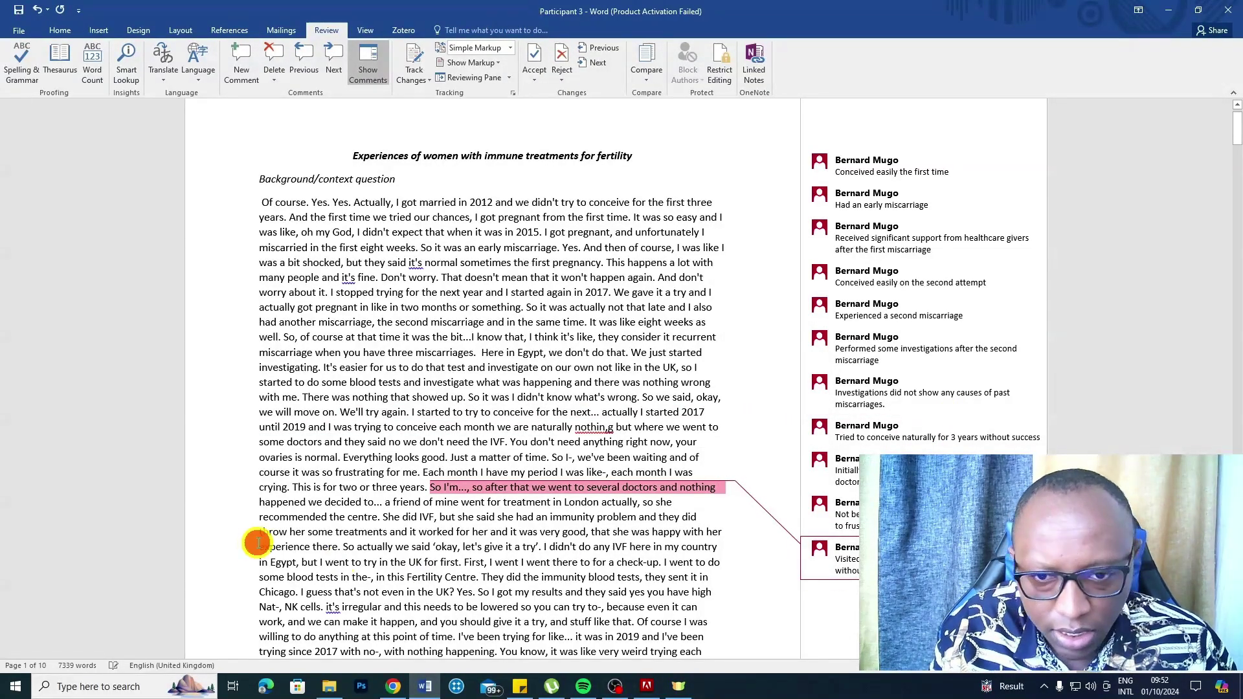
left_click(686, 363)
left_click(701, 412)
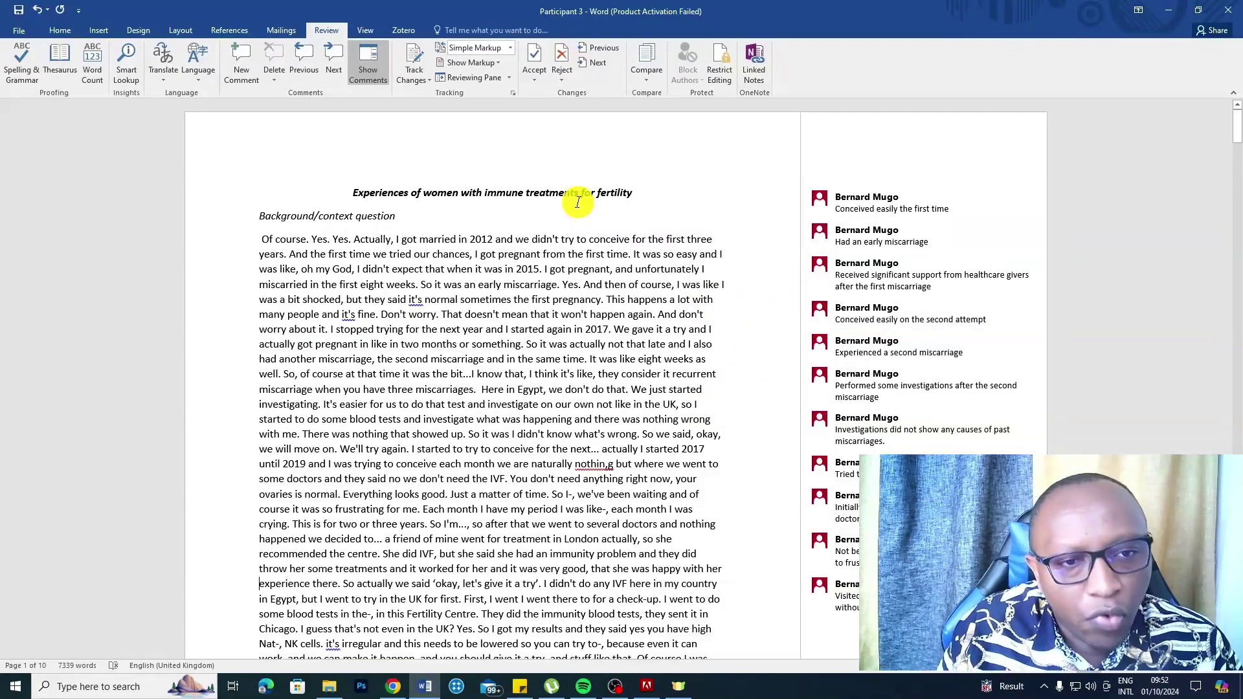
key("ctrl+s")
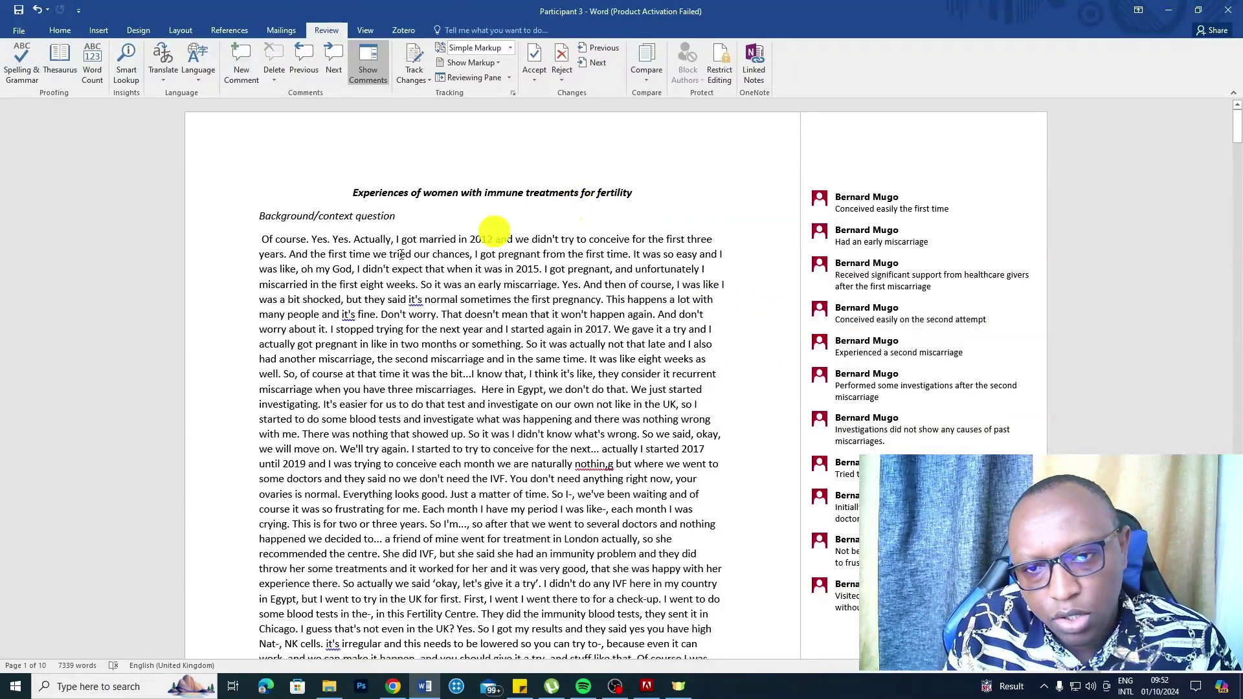
Review the comments from "Conceived easily the first time" to "Performed some investigations after the second miscarriage" against the transcript passages they code
left_click(830, 210)
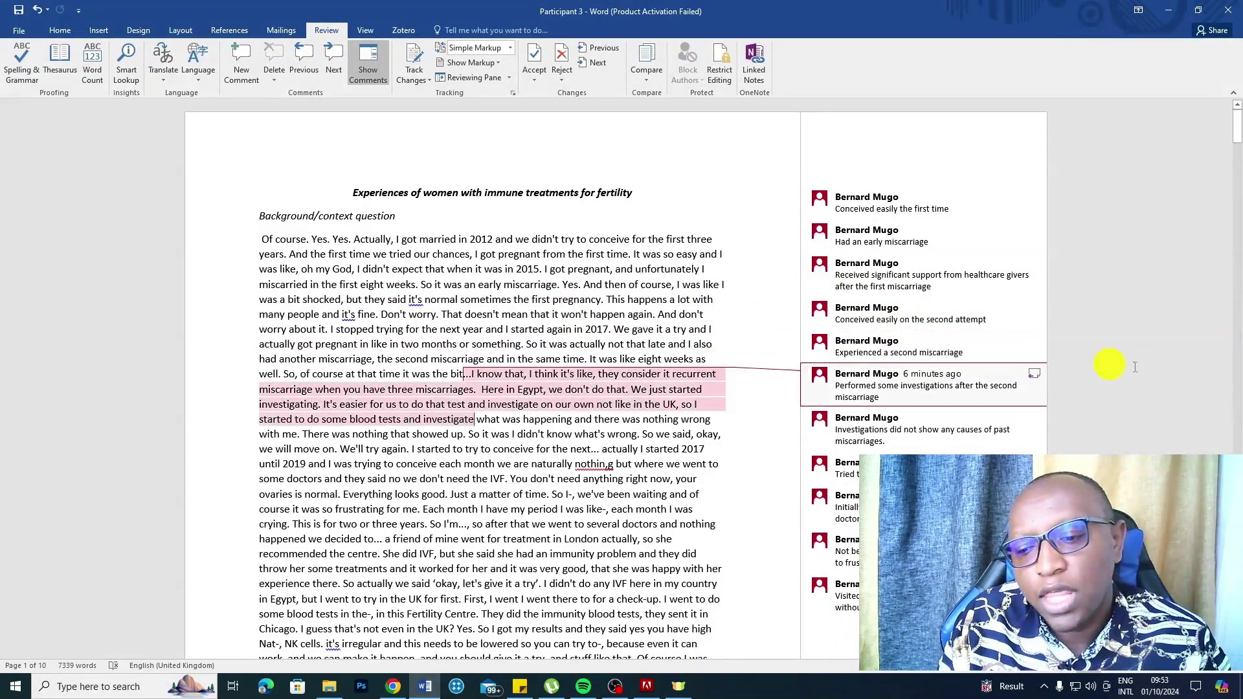
left_click(903, 206)
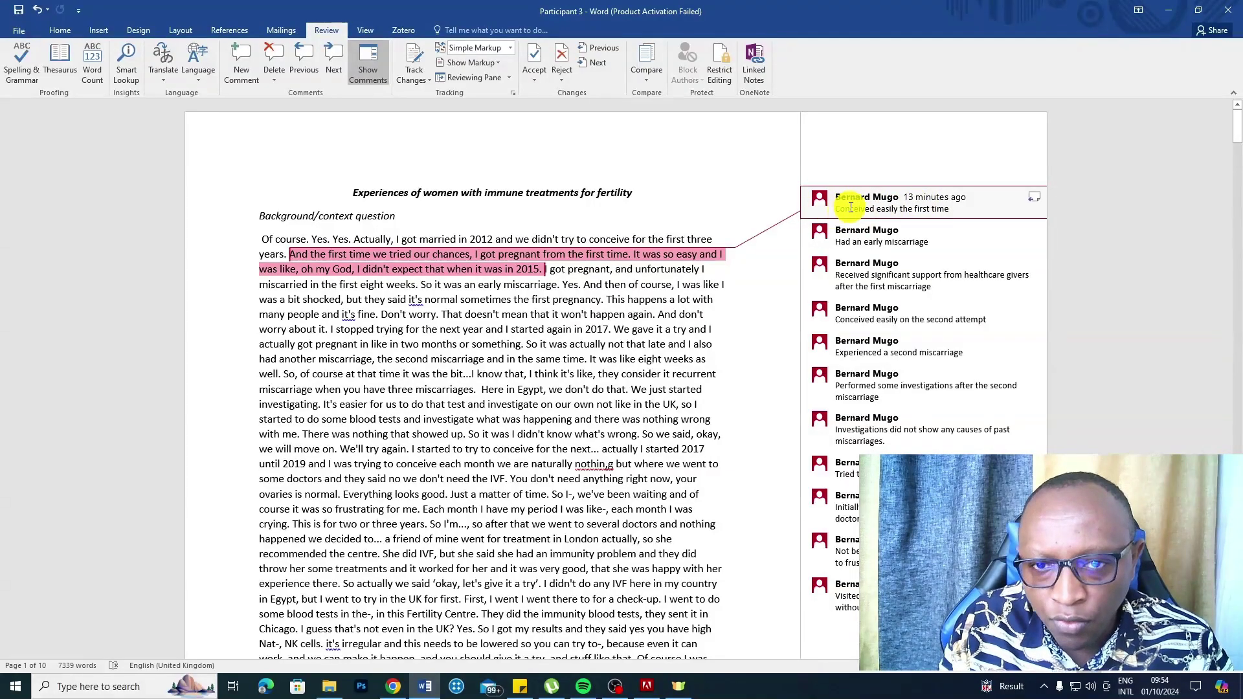
left_click(901, 209)
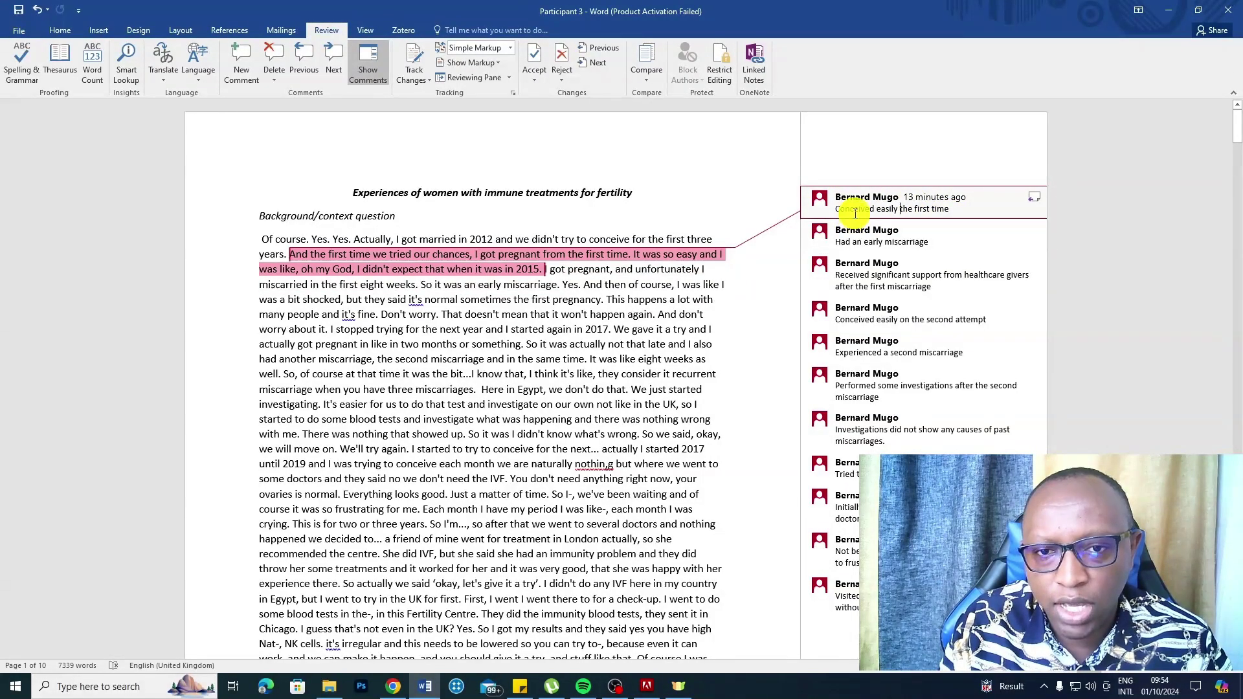
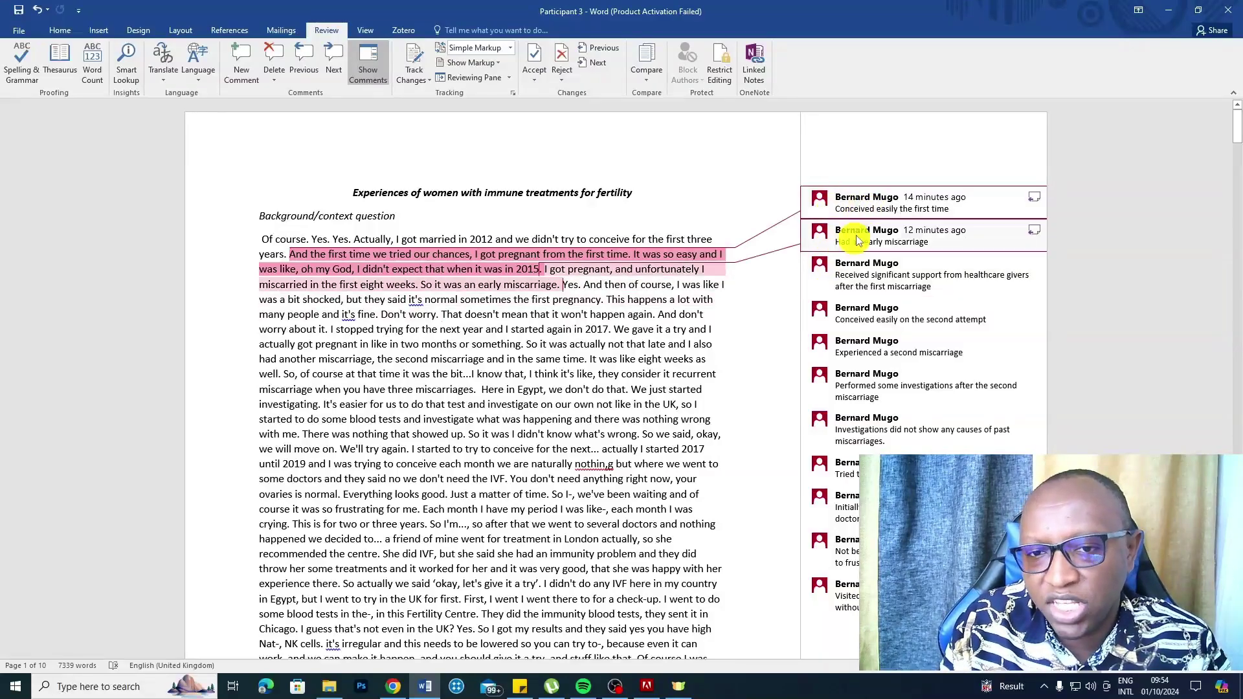
triple_click(858, 240)
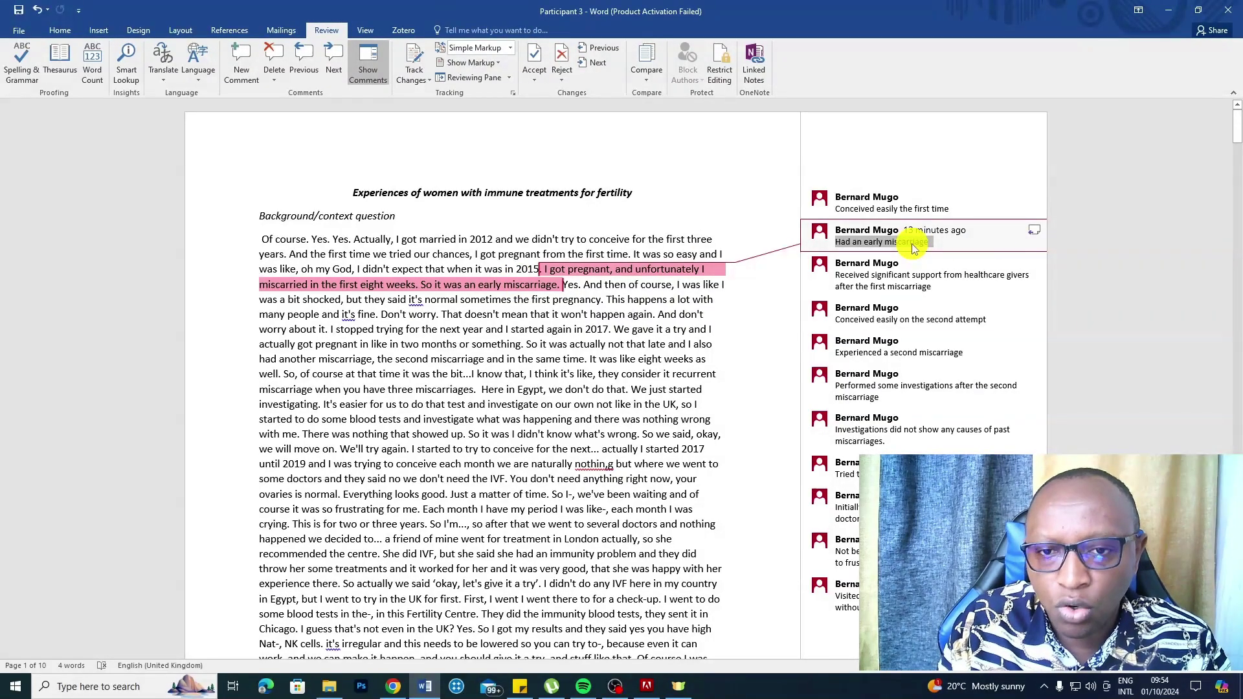
left_click(882, 274)
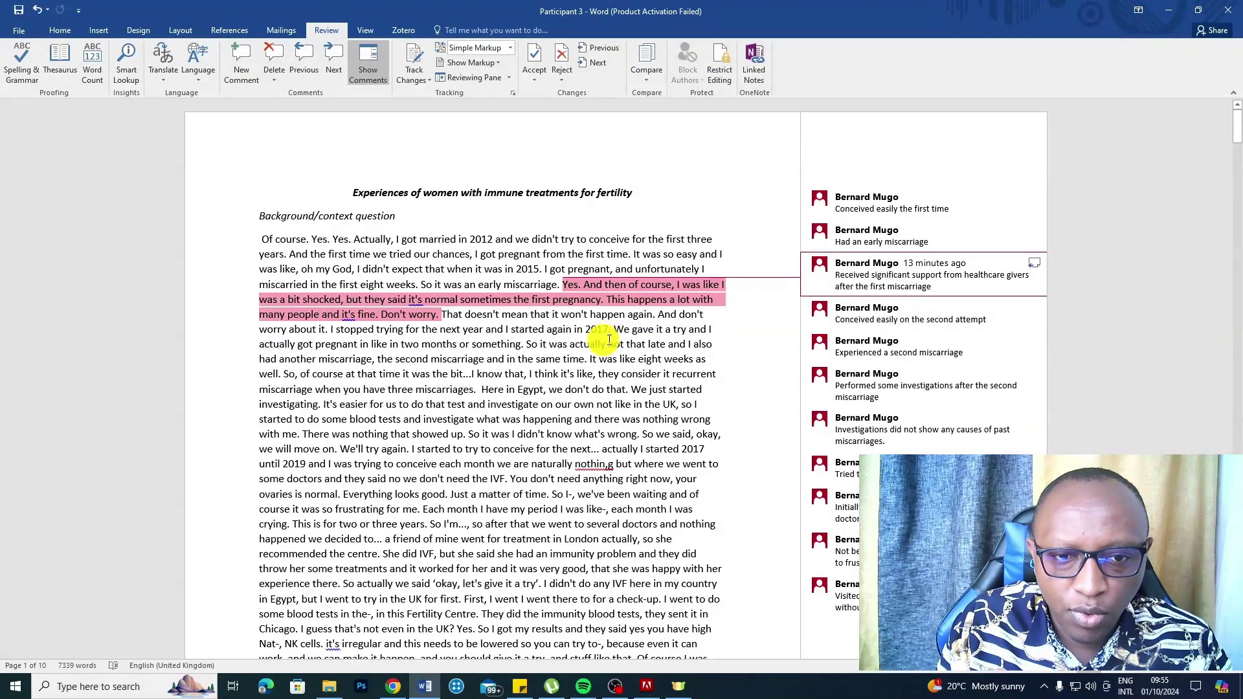
left_click(835, 316)
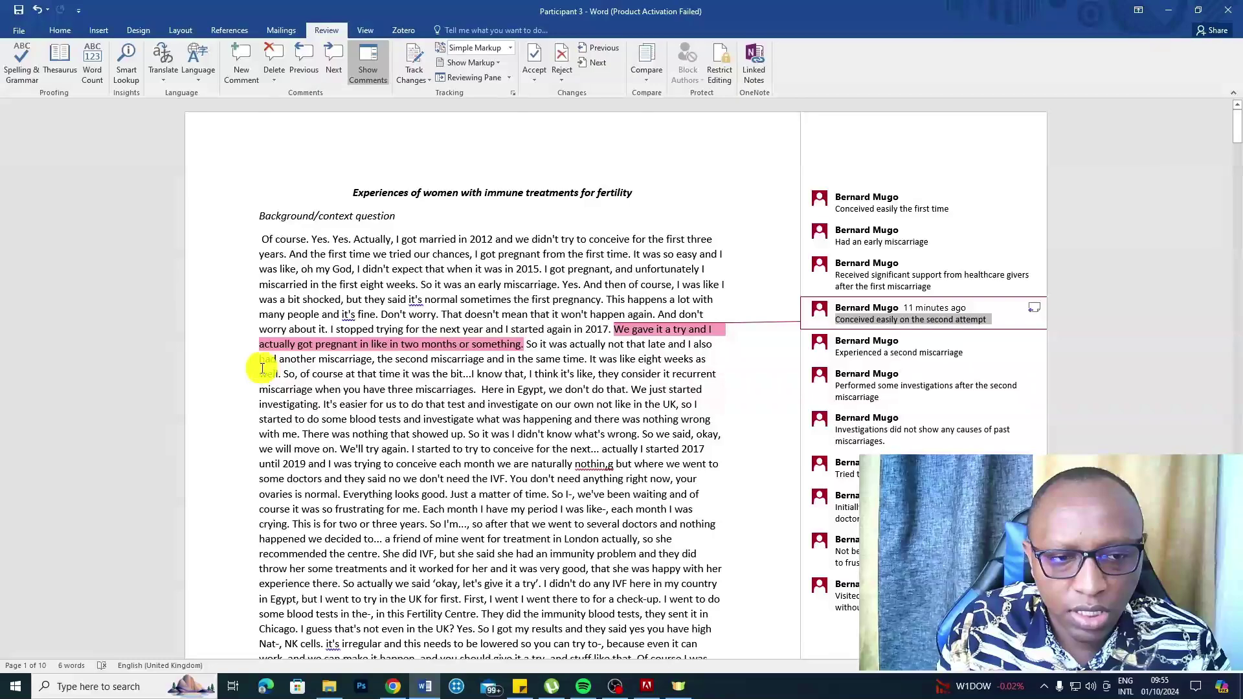
left_click(936, 351)
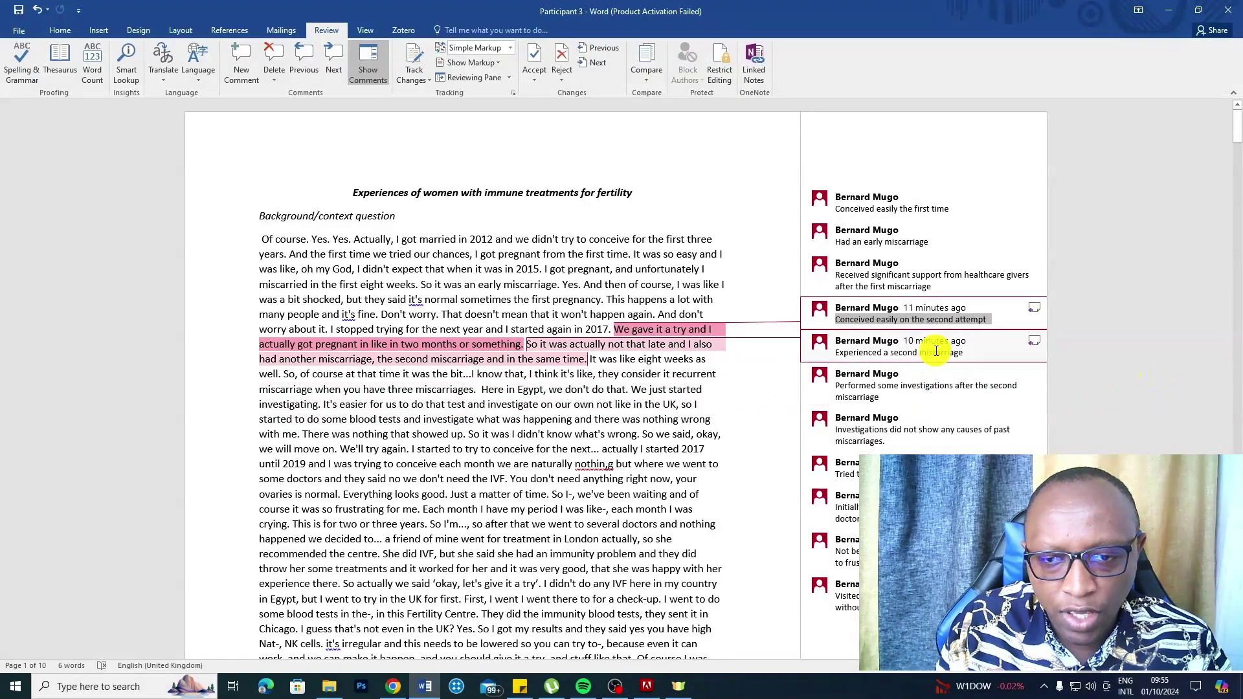
left_click(854, 354)
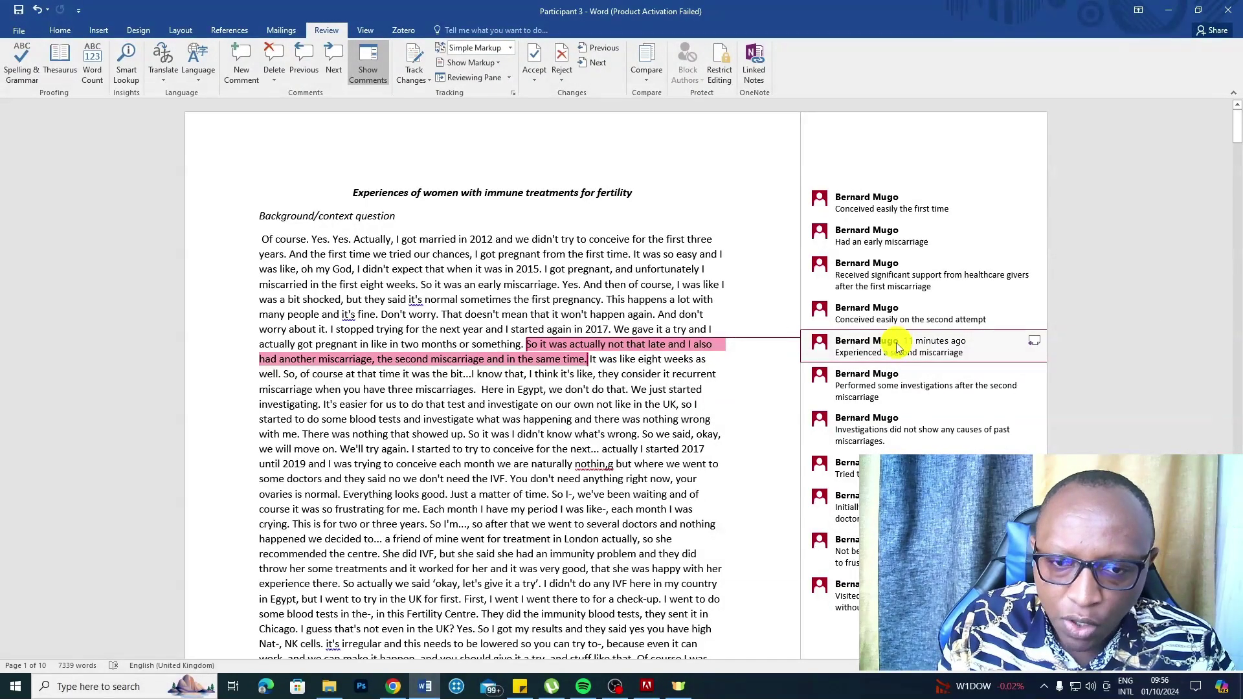
left_click(853, 352)
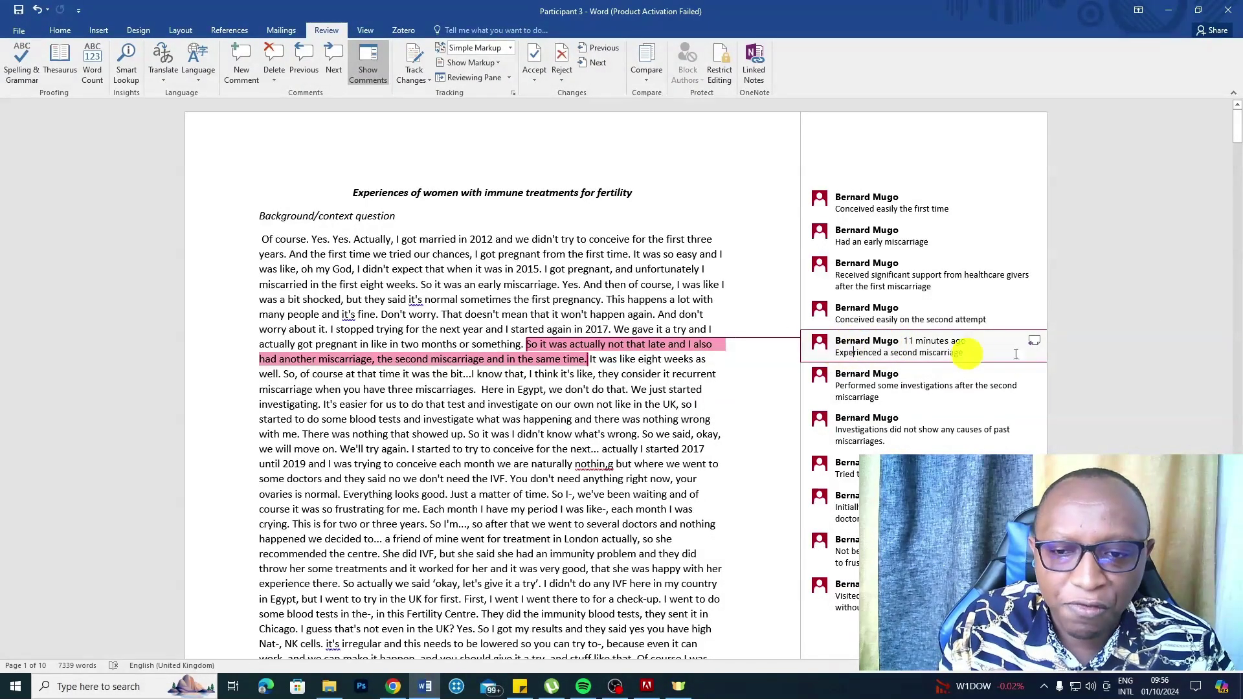
left_click(898, 383)
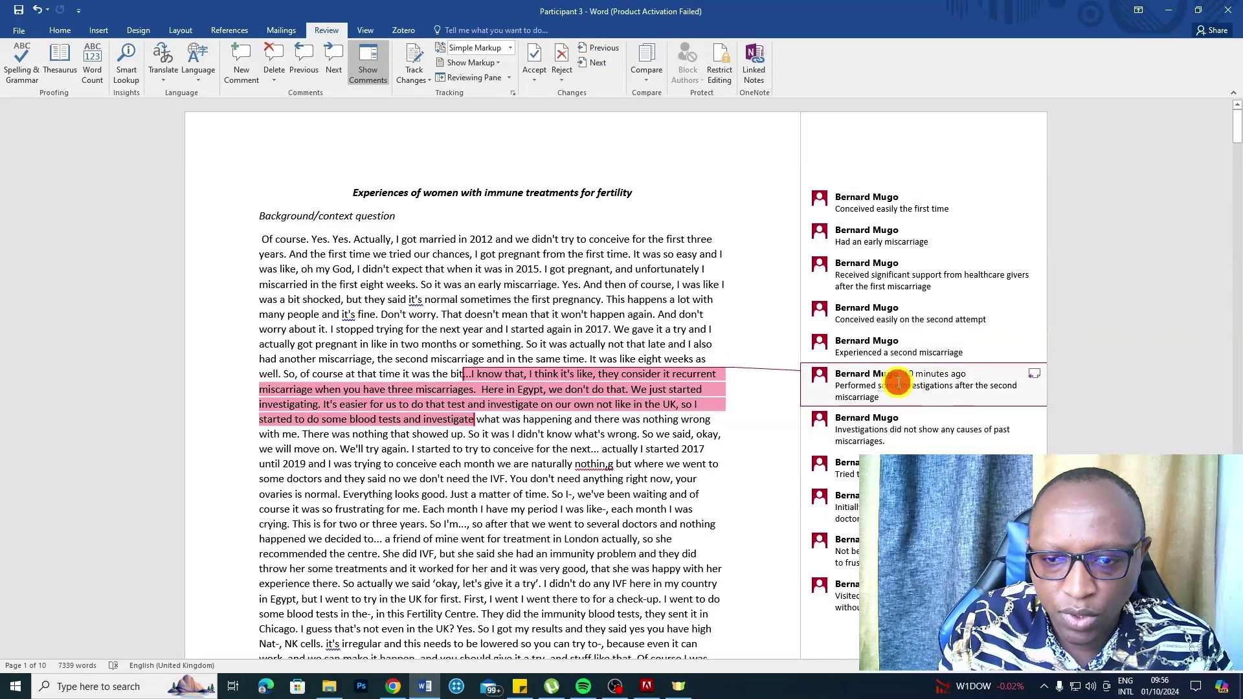